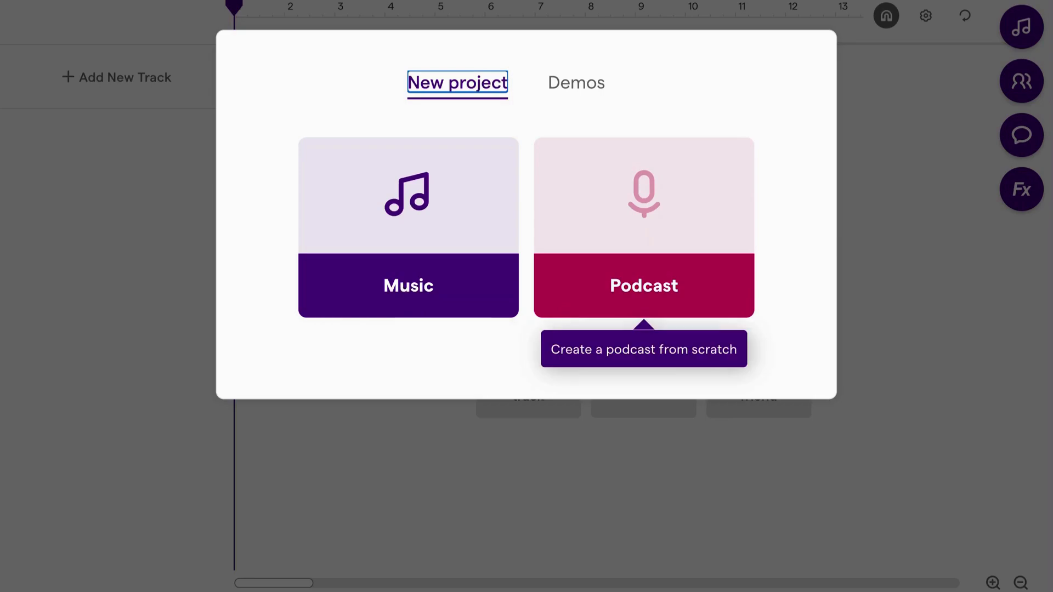
Create a new empty project by choosing the Music card in the New project dialog.
{"action": "left_click", "coordinate": [433, 315]}
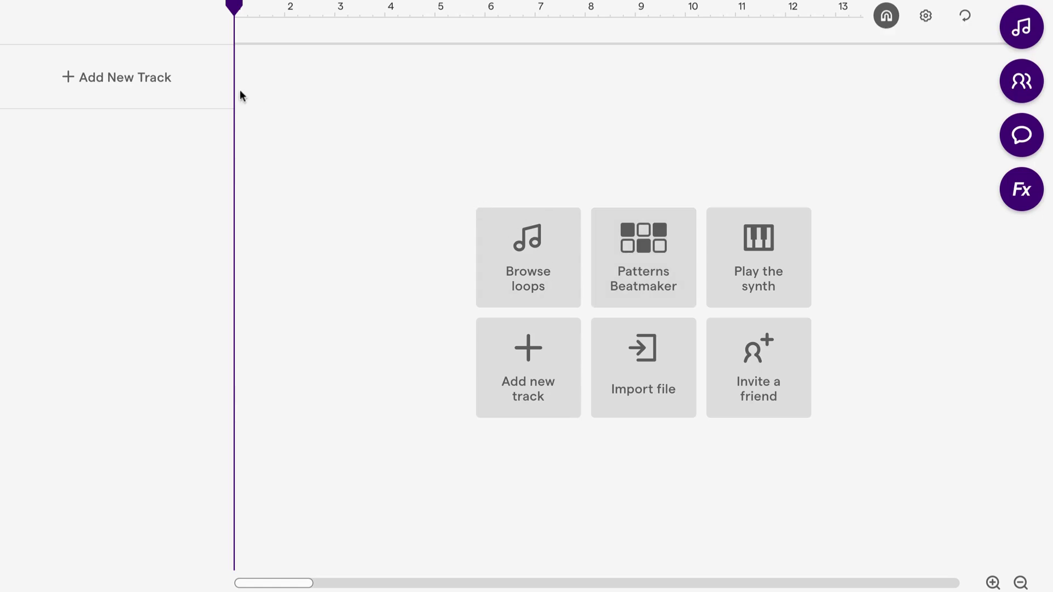
Add a Patterns Beatmaker track from Drums & Machines, creating the 'Tasty' drum track.
{"action": "left_click", "coordinate": [92, 98]}
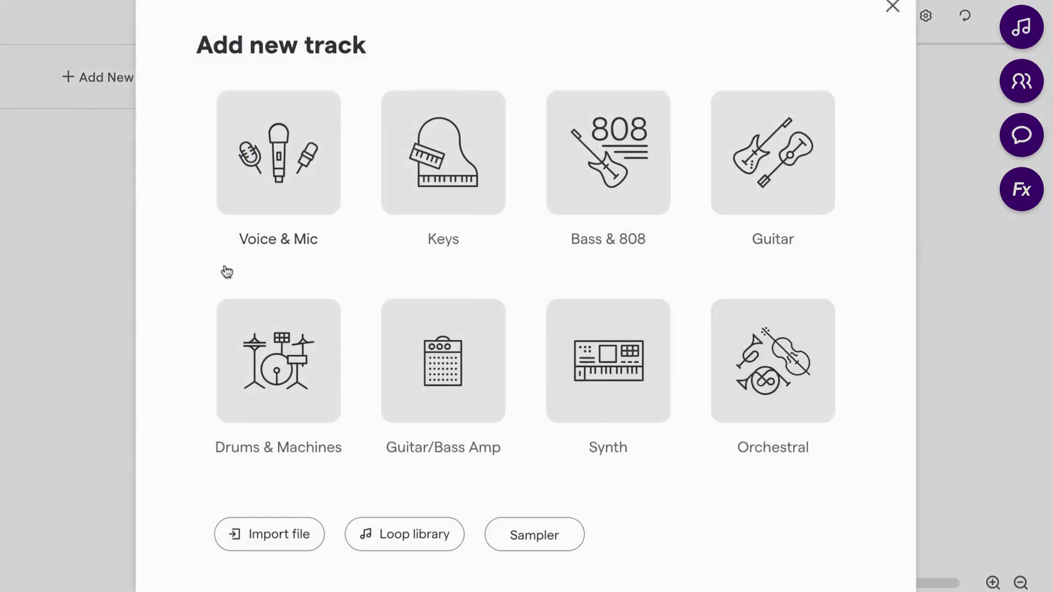
{"action": "left_click", "coordinate": [280, 420]}
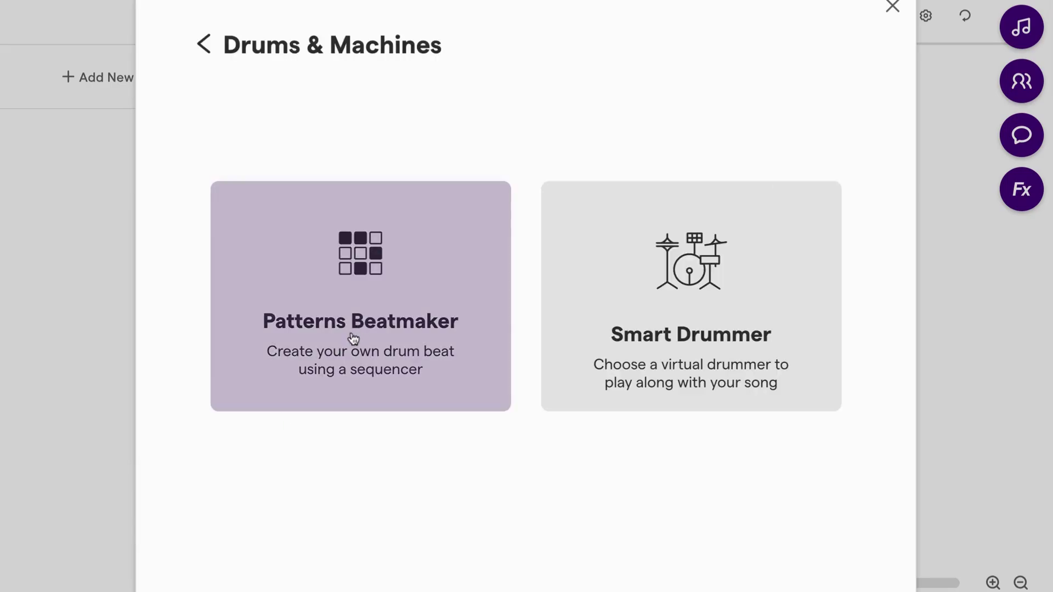
{"action": "left_click", "coordinate": [352, 337]}
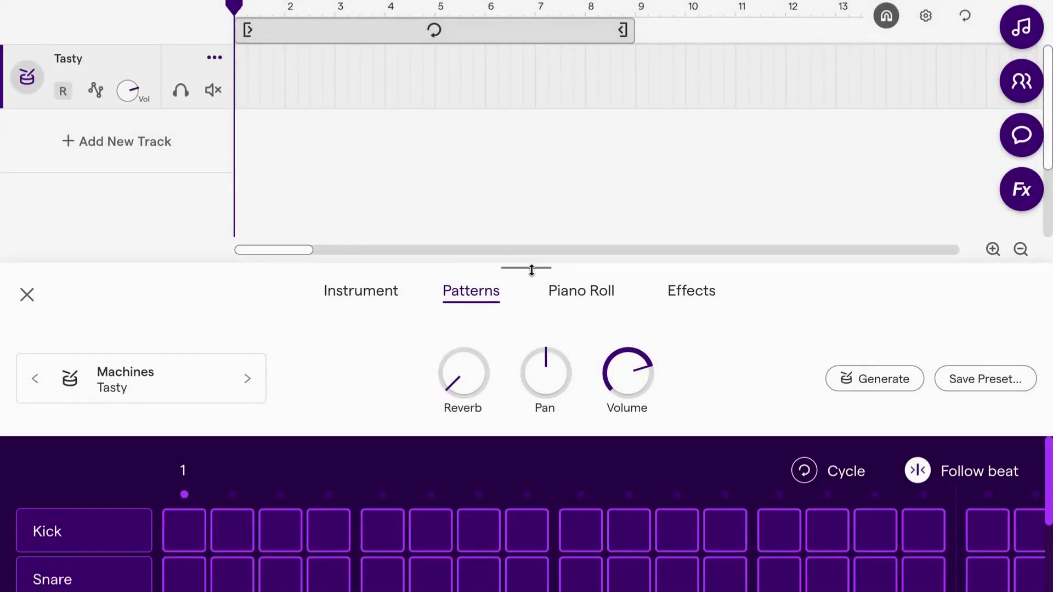
Enlarge the beat editor and remove the extra Hihat (Open) row, keeping Kick, Snare and Hihat (Closed).
{"action": "left_click_drag", "start_coordinate": [534, 267], "coordinate": [524, 149]}
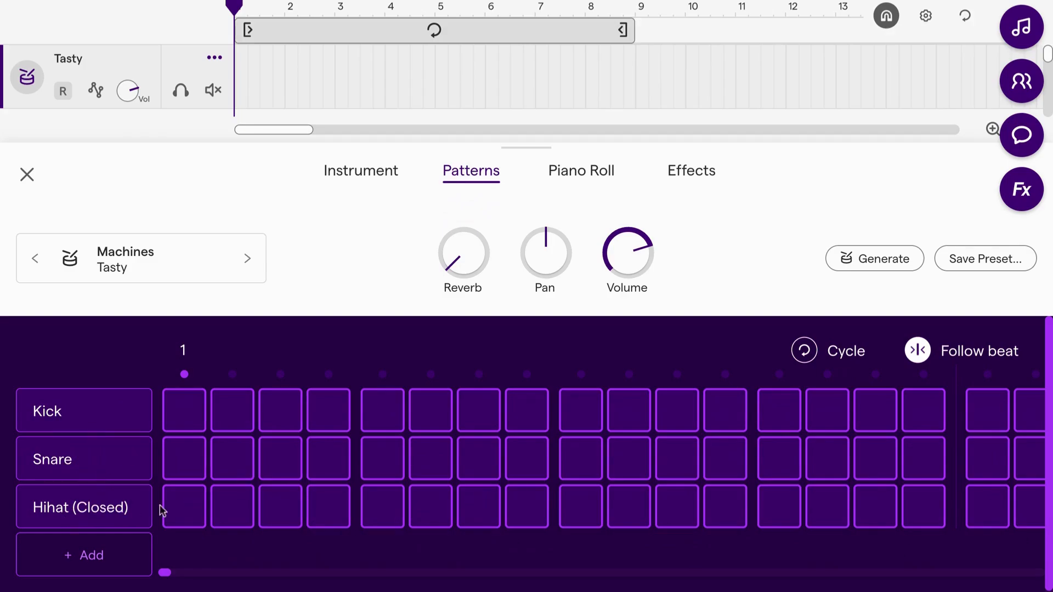
{"action": "left_click", "coordinate": [68, 559]}
{"action": "left_click", "coordinate": [68, 562]}
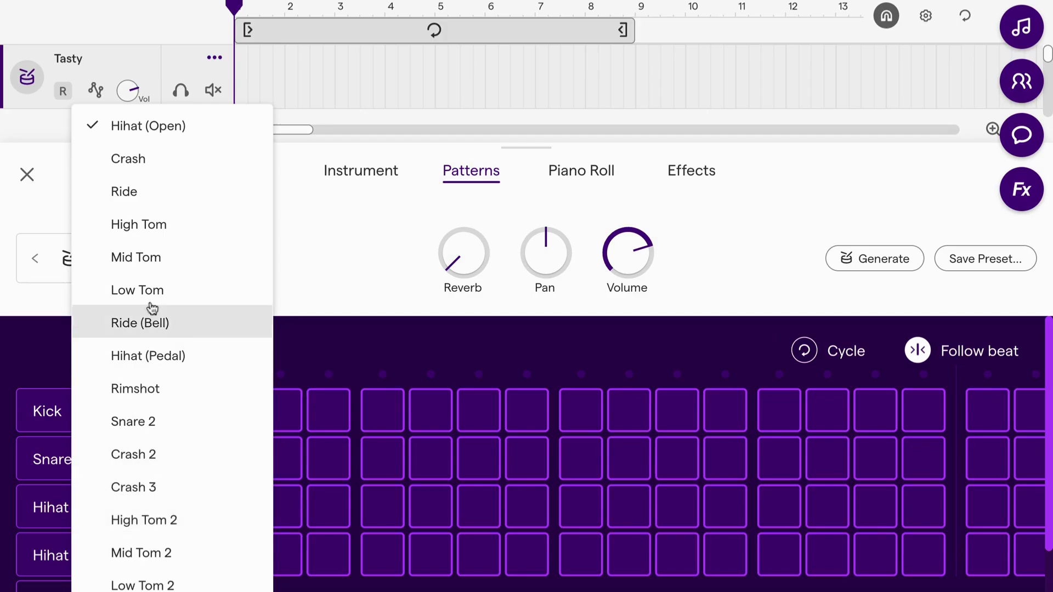
{"action": "left_click", "coordinate": [61, 554]}
{"action": "left_click", "coordinate": [126, 555]}
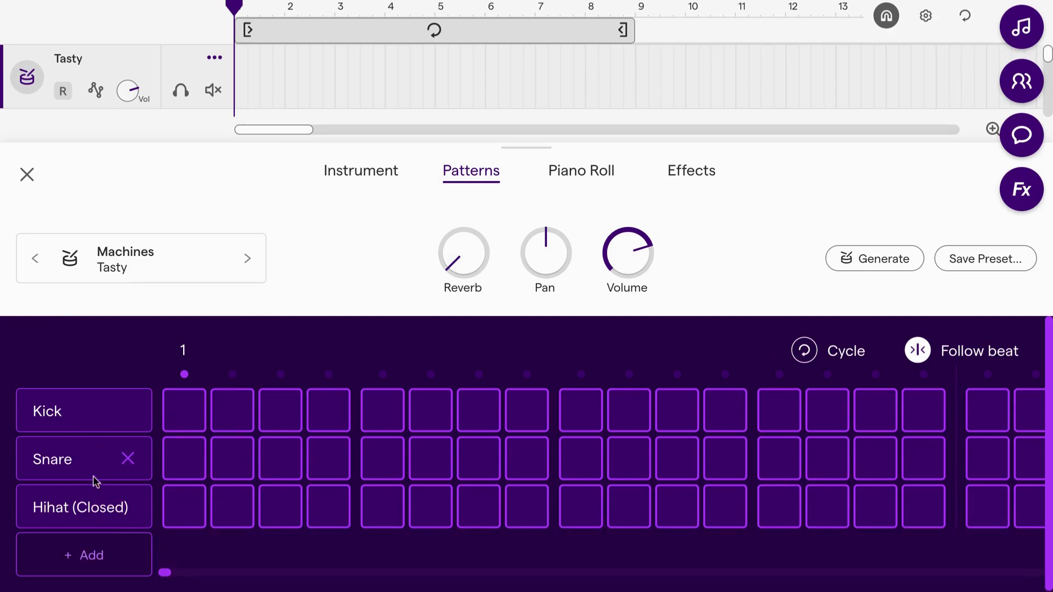
Place kick hits on steps 1, 5, 9 and 13.
{"action": "left_click", "coordinate": [185, 418]}
{"action": "left_click", "coordinate": [388, 418]}
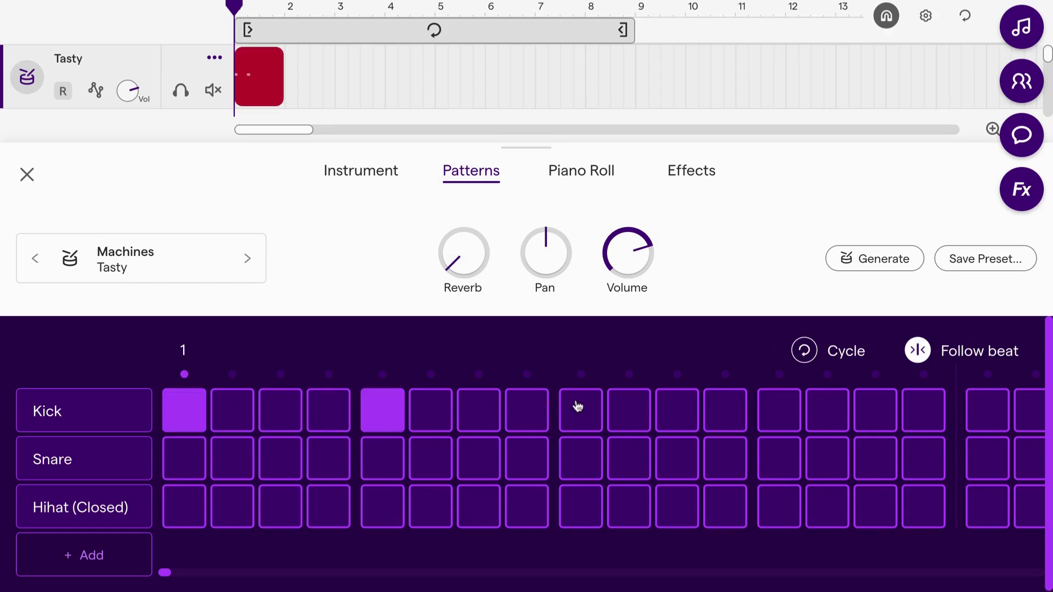
{"action": "left_click", "coordinate": [577, 406]}
{"action": "left_click", "coordinate": [765, 415]}
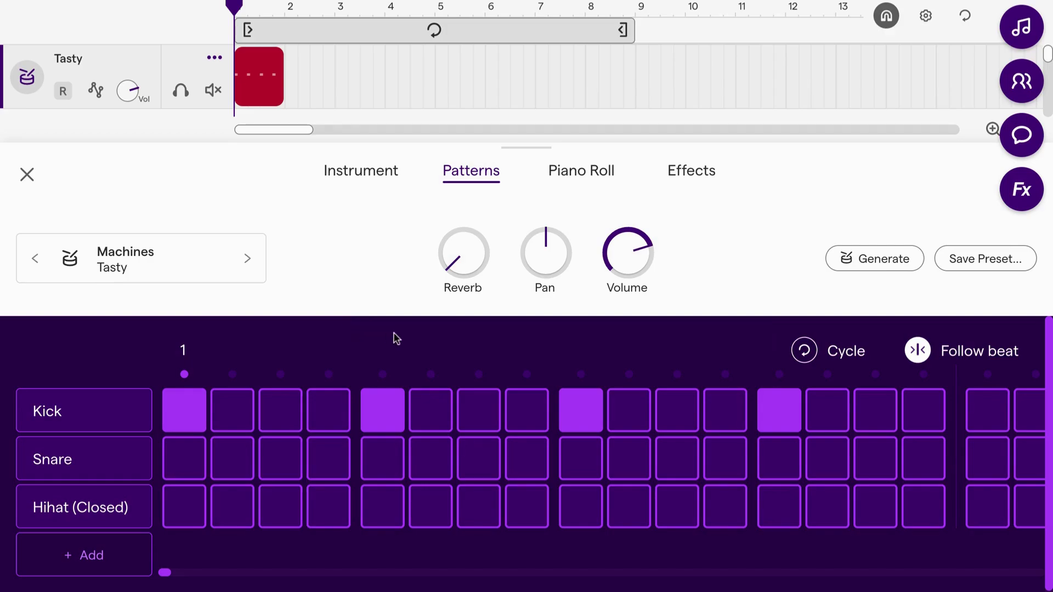
Play the beat to hear the kicks, then return the playhead to bar 1.
{"action": "key", "text": "space"}
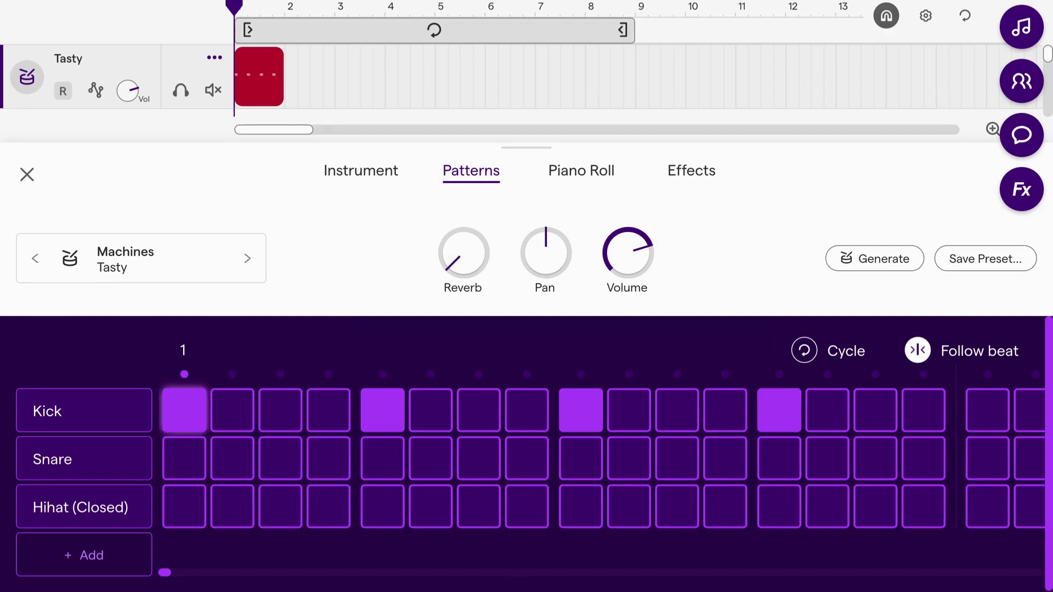
{"action": "key", "text": "space"}
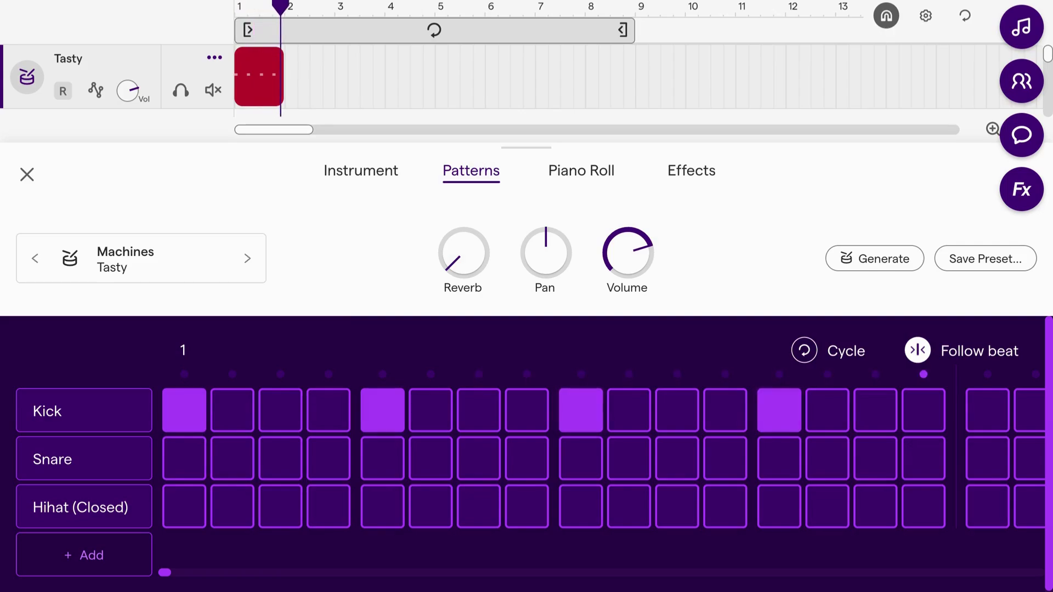
{"action": "left_click", "coordinate": [239, 3]}
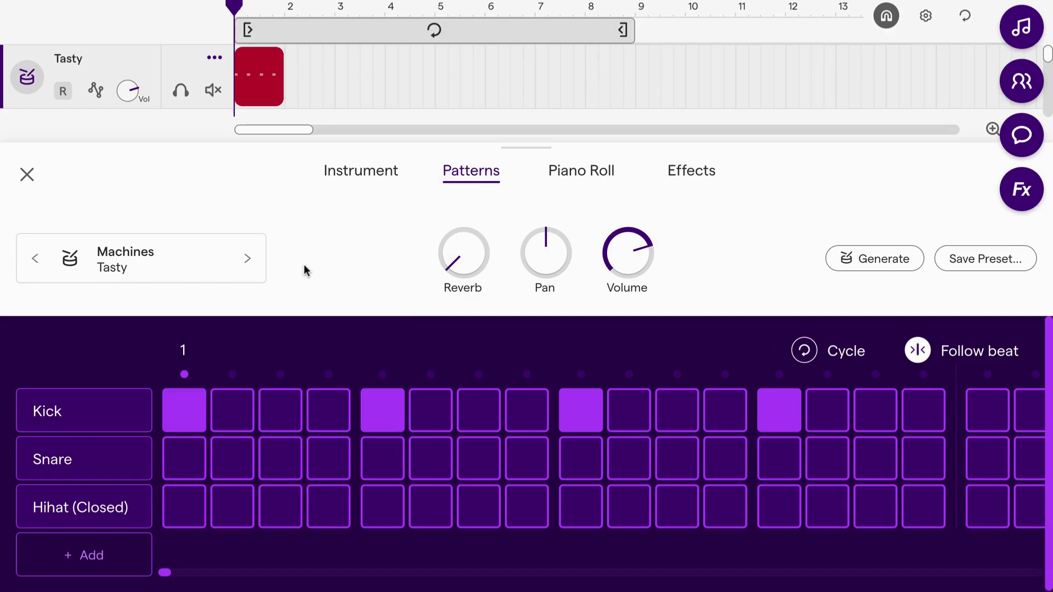
{"action": "mouse_move", "coordinate": [110, 462]}
Add snare hits on steps 3, 5, 7, 11, 15 and 16, then play the kick-snare pattern.
{"action": "left_click", "coordinate": [274, 465]}
{"action": "left_click", "coordinate": [384, 464]}
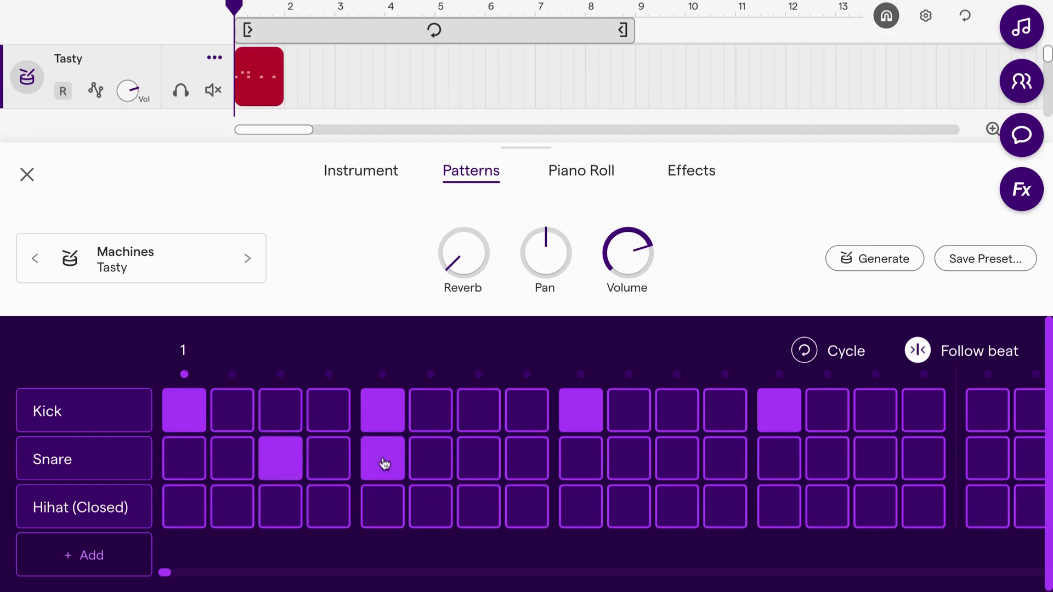
{"action": "left_click", "coordinate": [479, 465]}
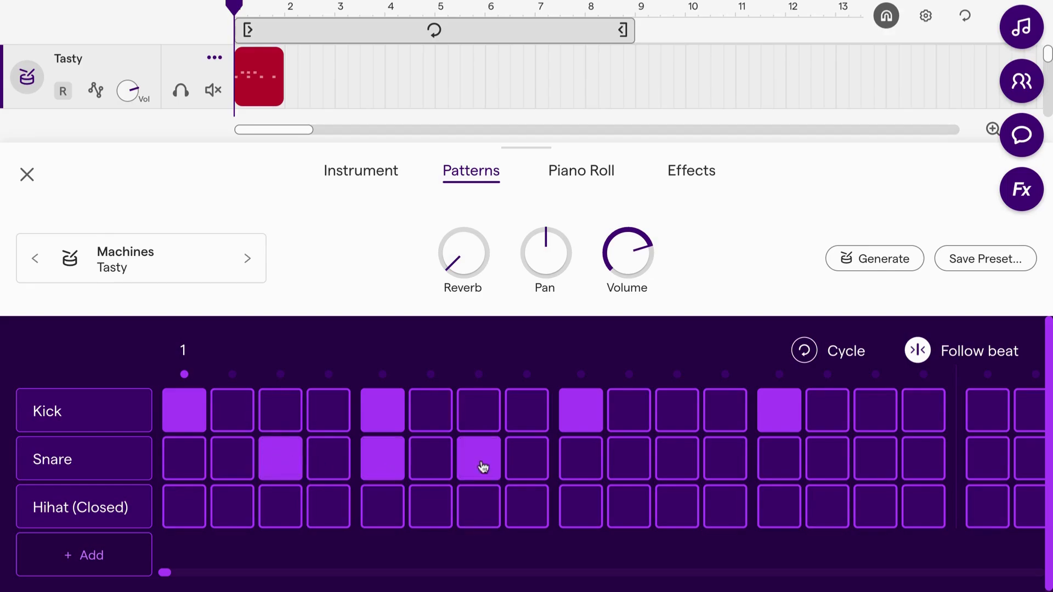
{"action": "left_click", "coordinate": [693, 470]}
{"action": "left_click", "coordinate": [852, 470]}
{"action": "left_click", "coordinate": [919, 465]}
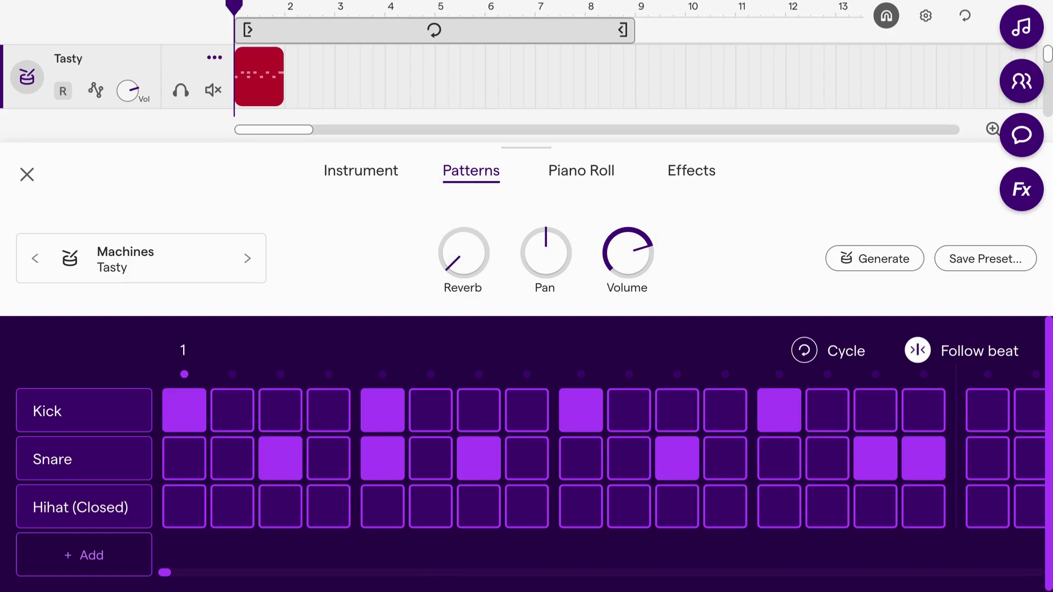
{"action": "key", "text": "space"}
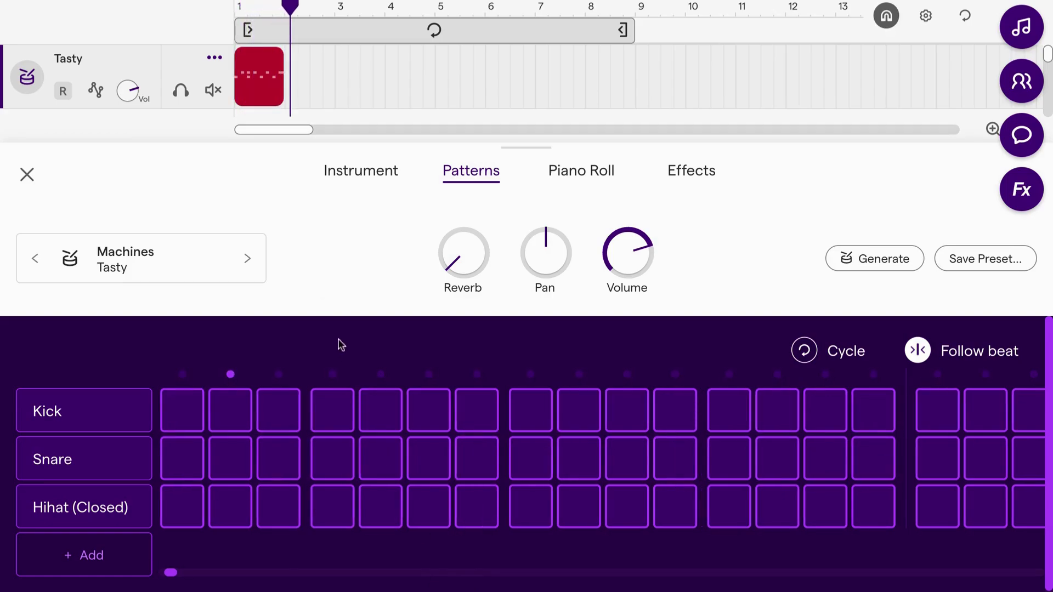
{"action": "key", "text": "space"}
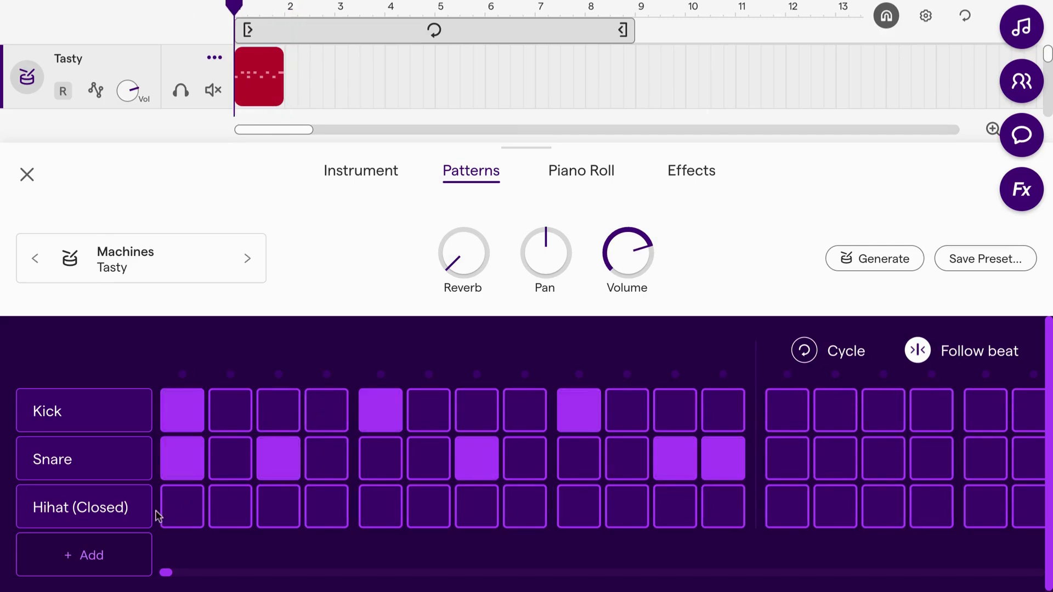
Fill closed hi-hat steps 2–4, 6–8 and 10–11, then play the full drum pattern.
{"action": "left_click_drag", "start_coordinate": [230, 507], "coordinate": [345, 510]}
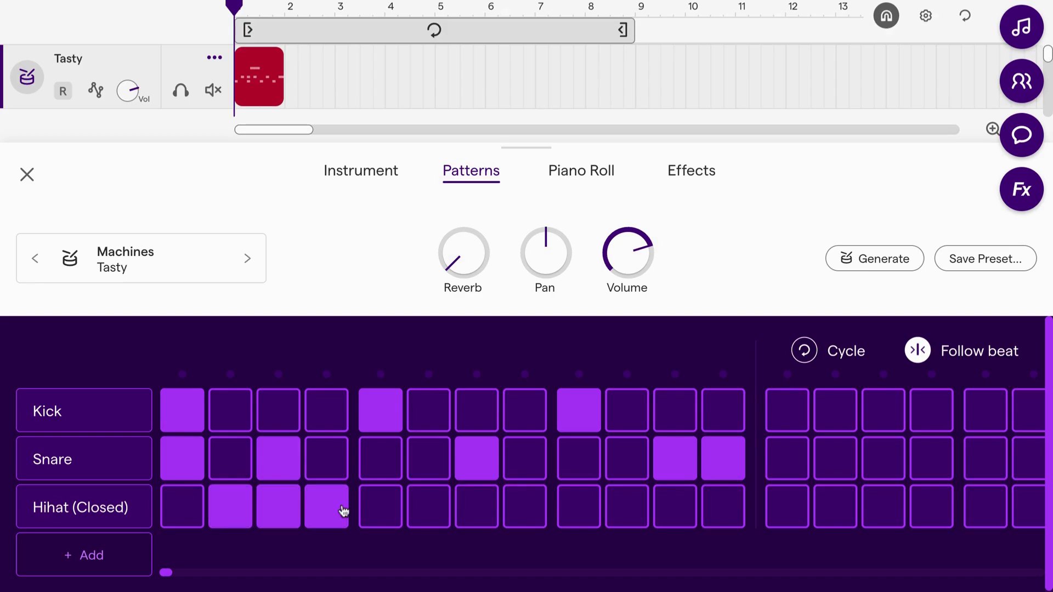
{"action": "left_click_drag", "start_coordinate": [428, 507], "coordinate": [549, 510]}
{"action": "left_click_drag", "start_coordinate": [614, 509], "coordinate": [697, 508]}
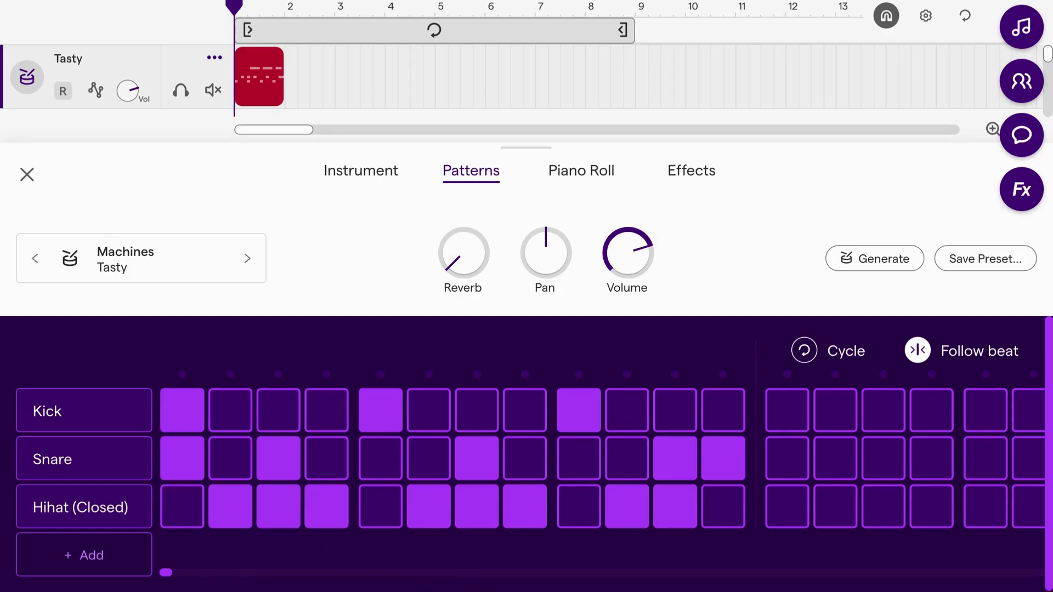
{"action": "key", "text": "space"}
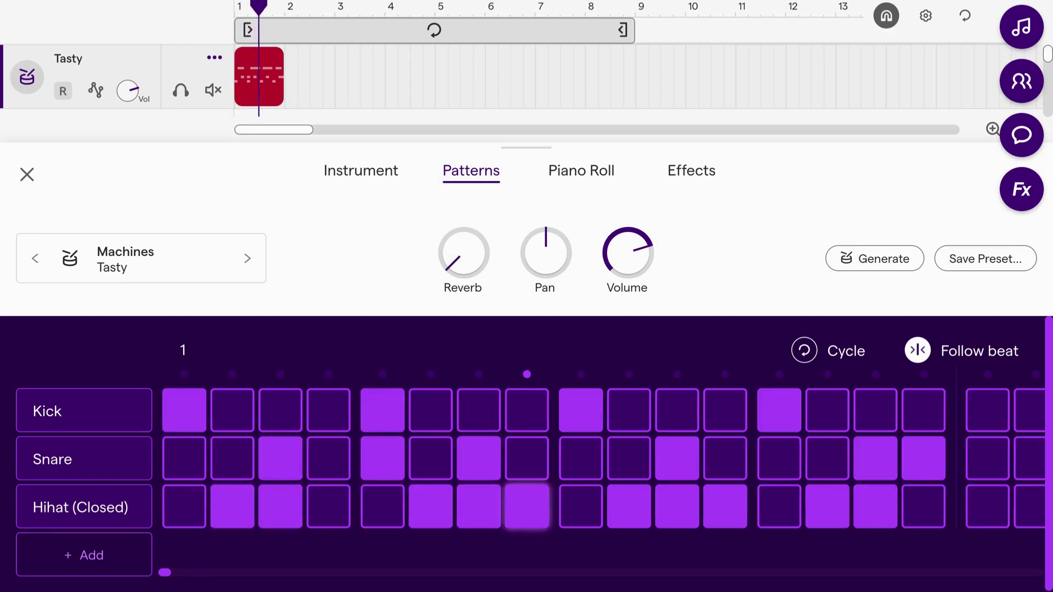
{"action": "key", "text": "space"}
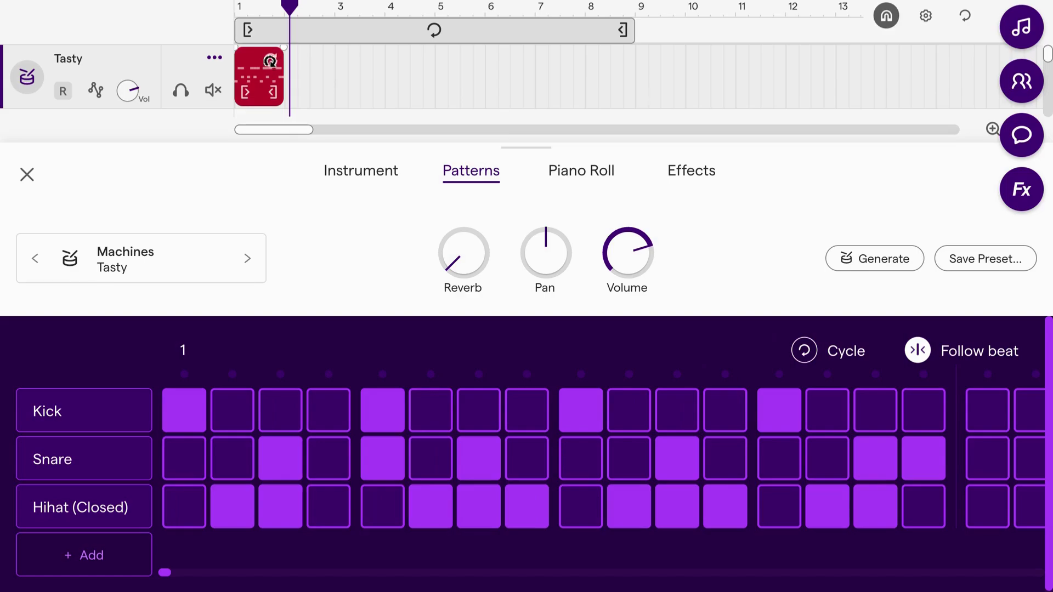
Loop the red Tasty pattern clip out to about bar 10 and close the Patterns editor.
{"action": "left_click", "coordinate": [267, 92]}
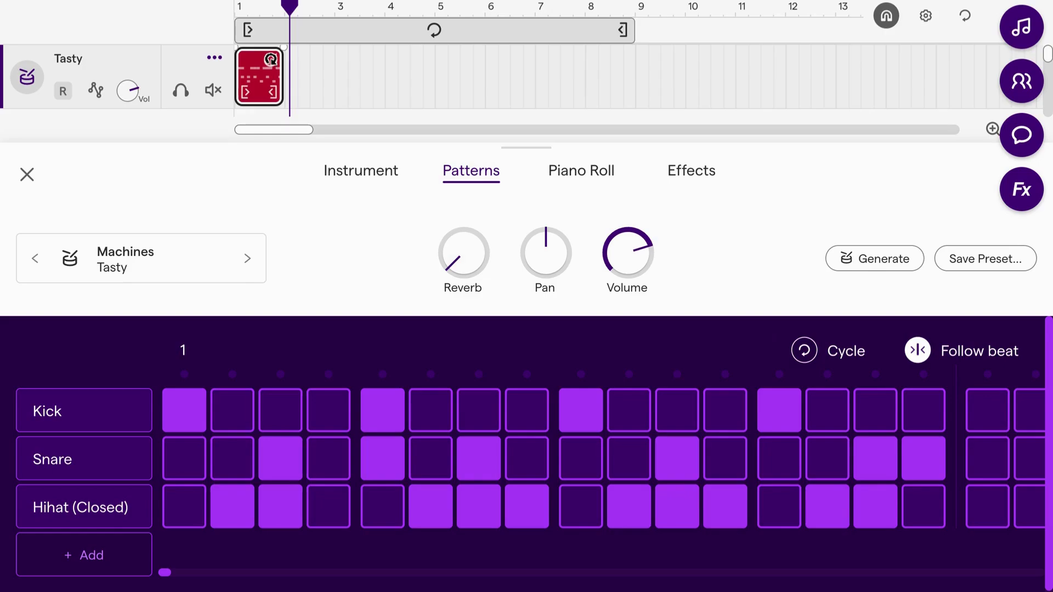
{"action": "left_click_drag", "start_coordinate": [271, 59], "coordinate": [671, 61]}
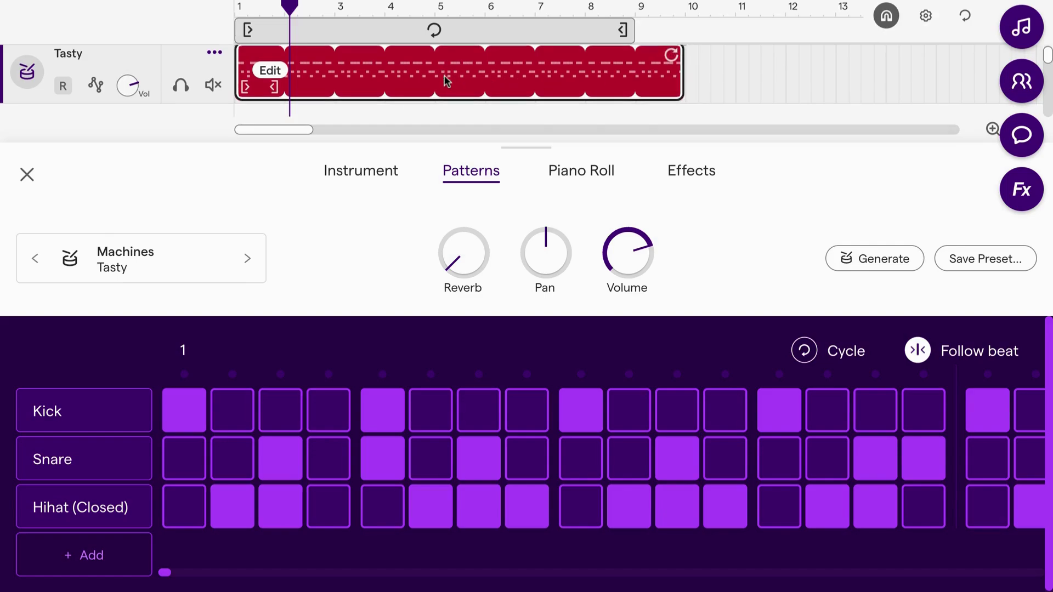
{"action": "scroll", "coordinate": [444, 80], "scroll_direction": "down", "scroll_amount": 2}
{"action": "scroll", "coordinate": [445, 80], "scroll_direction": "up", "scroll_amount": 2}
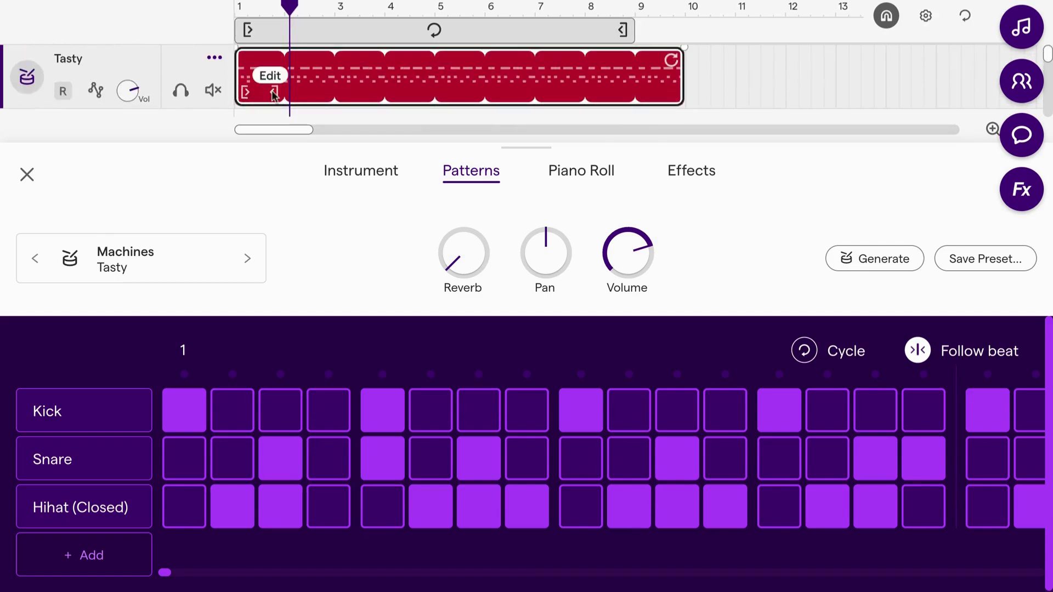
{"action": "left_click", "coordinate": [26, 174]}
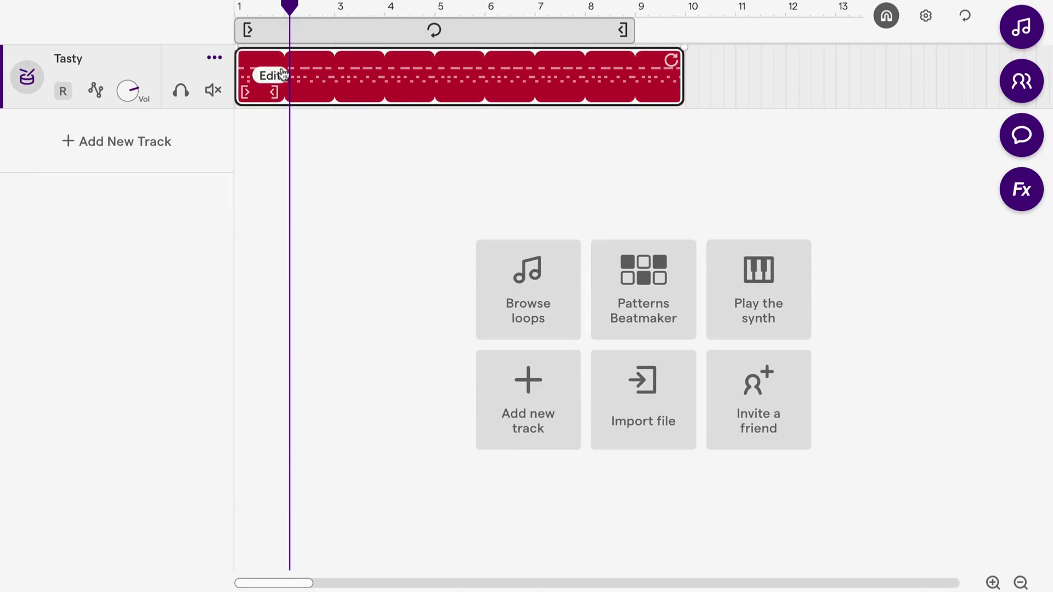
Rewind to the start and add a Smart Drummer track from Drums & Machines.
{"action": "key", "text": "Home"}
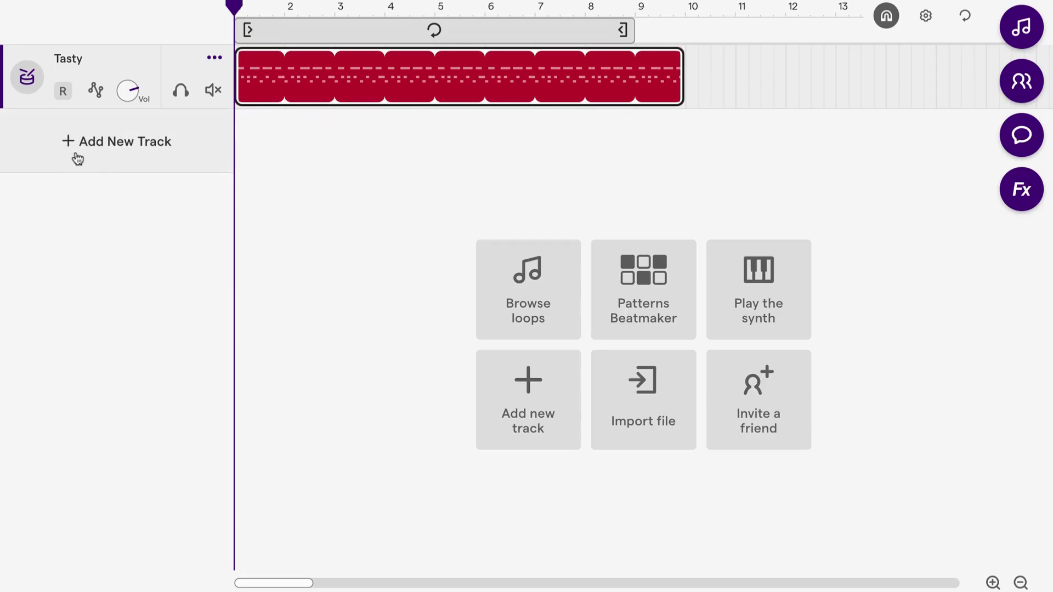
{"action": "left_click", "coordinate": [93, 148]}
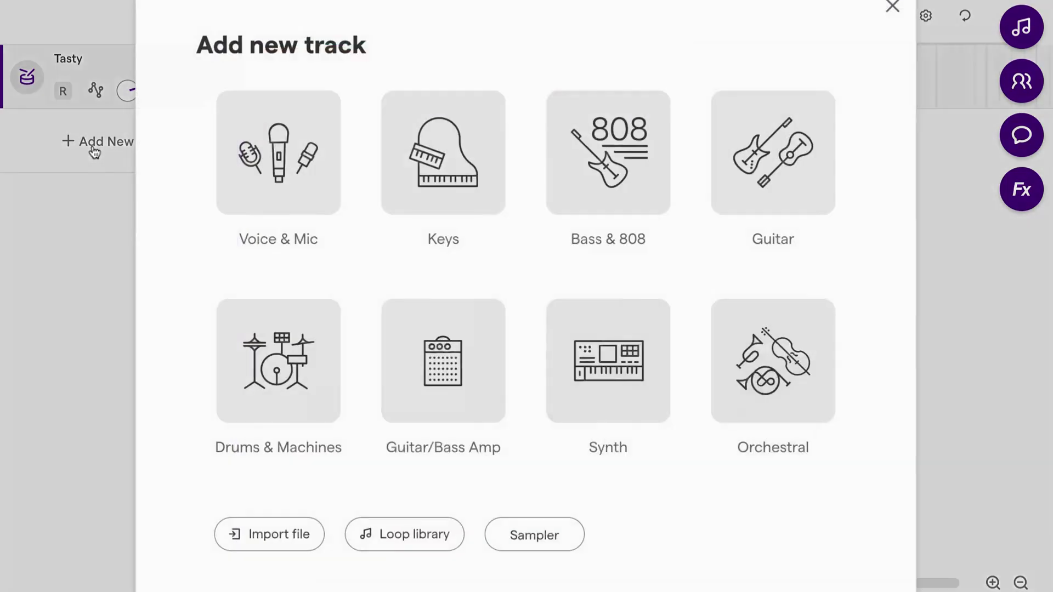
{"action": "left_click", "coordinate": [288, 415]}
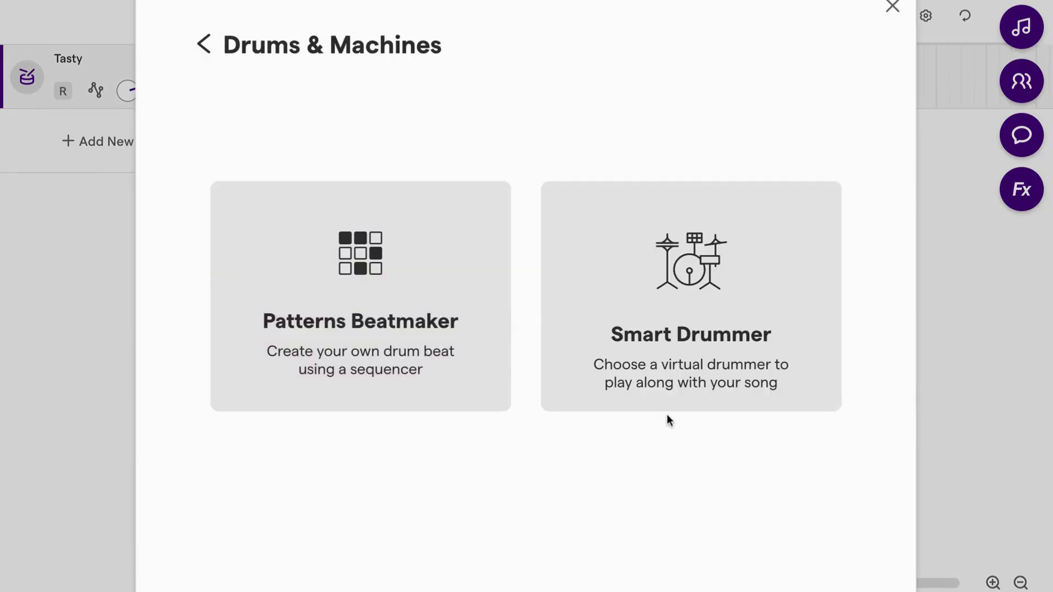
{"action": "left_click", "coordinate": [690, 411]}
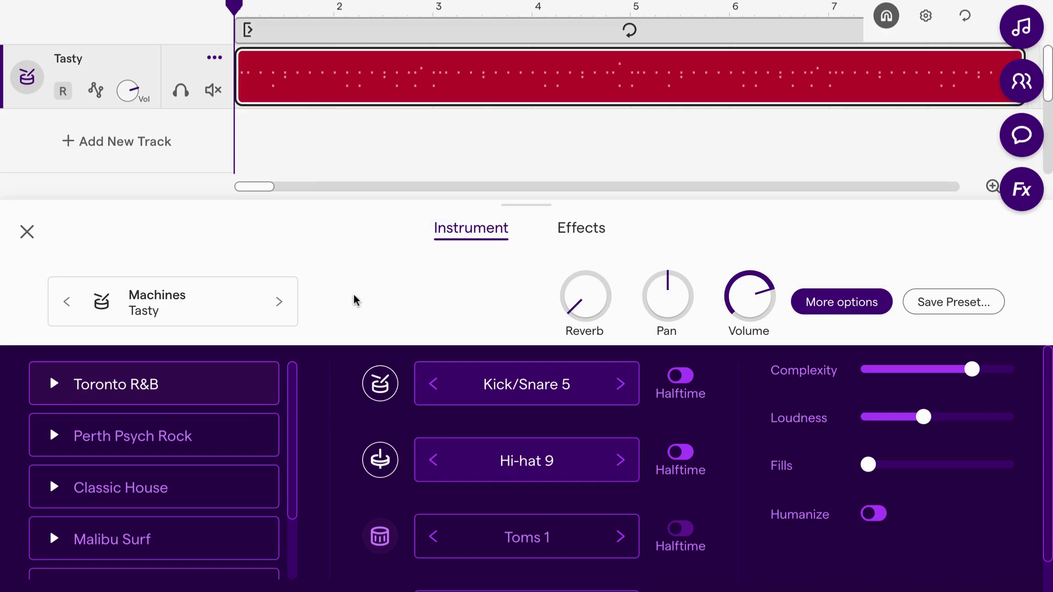
{"action": "scroll", "coordinate": [164, 431], "scroll_direction": "down", "scroll_amount": 1}
{"action": "scroll", "coordinate": [162, 433], "scroll_direction": "up", "scroll_amount": 1}
{"action": "scroll", "coordinate": [144, 403], "scroll_direction": "down", "scroll_amount": 1}
{"action": "scroll", "coordinate": [145, 402], "scroll_direction": "down", "scroll_amount": 1}
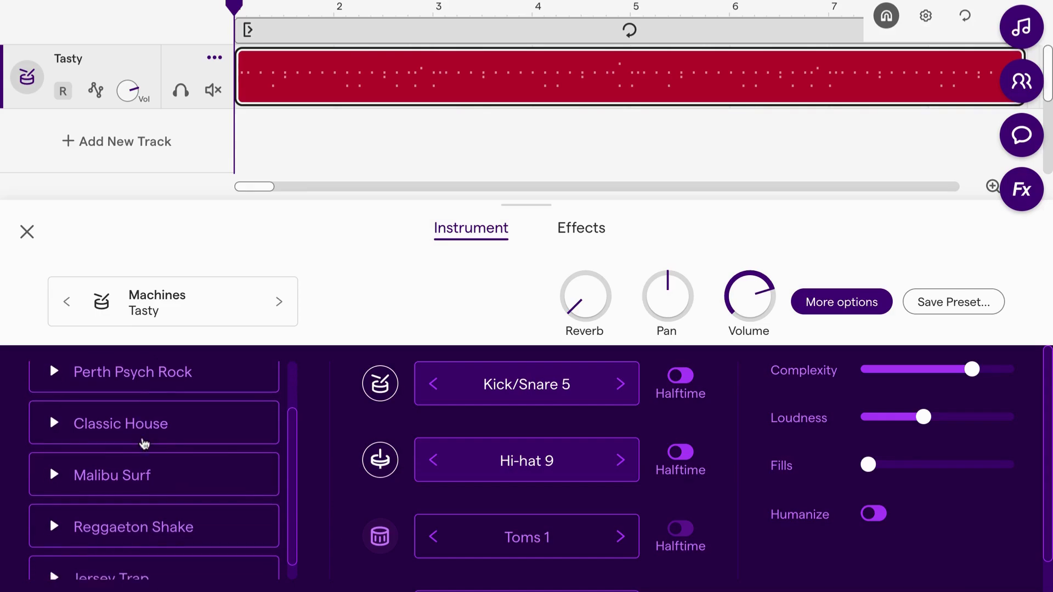
{"action": "scroll", "coordinate": [141, 441], "scroll_direction": "down", "scroll_amount": 1}
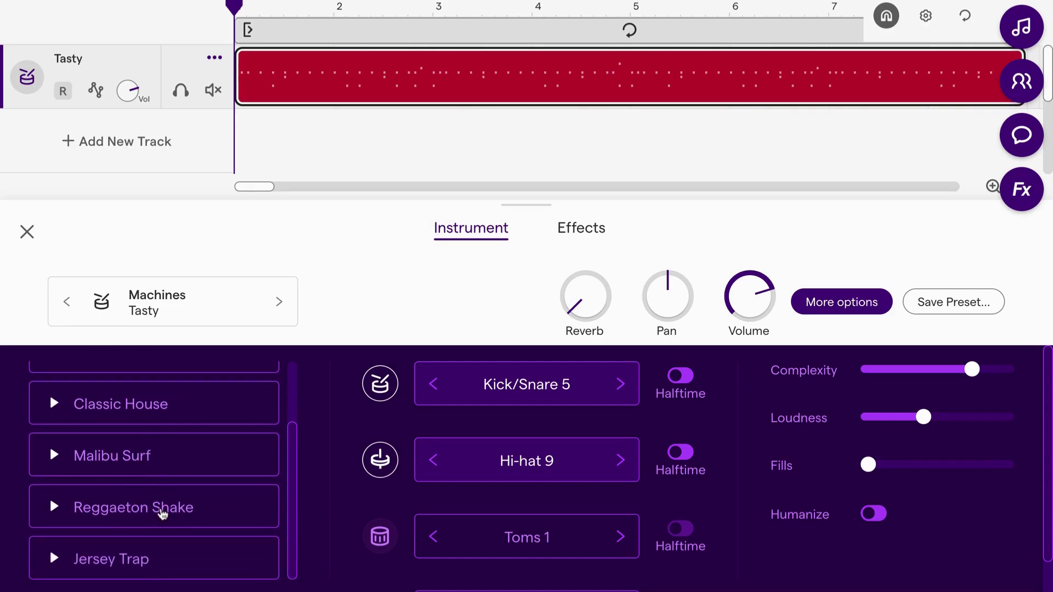
{"action": "scroll", "coordinate": [147, 555], "scroll_direction": "up", "scroll_amount": 1}
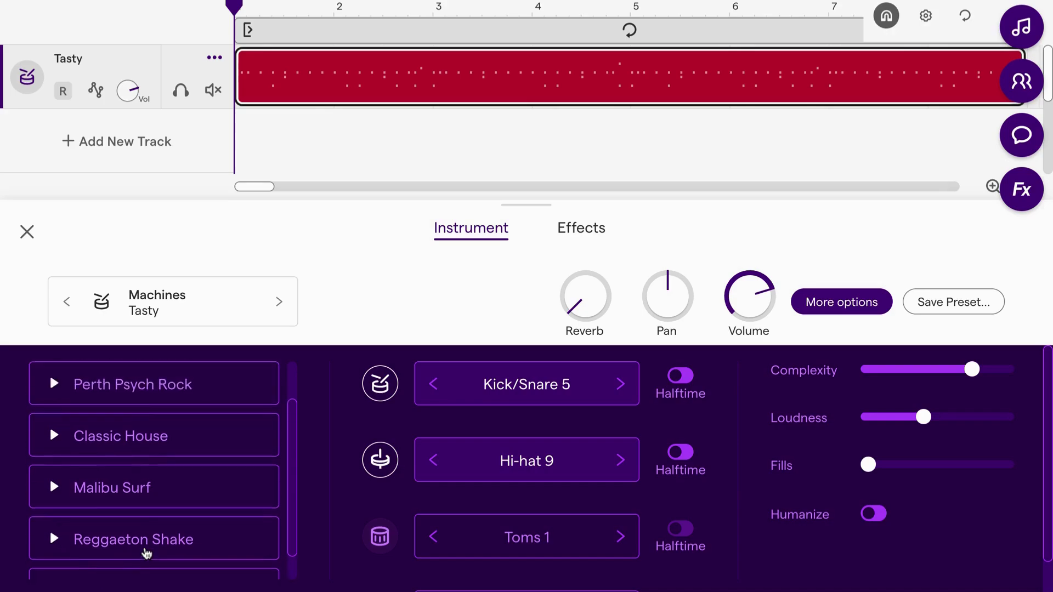
{"action": "scroll", "coordinate": [143, 424], "scroll_direction": "up", "scroll_amount": 1}
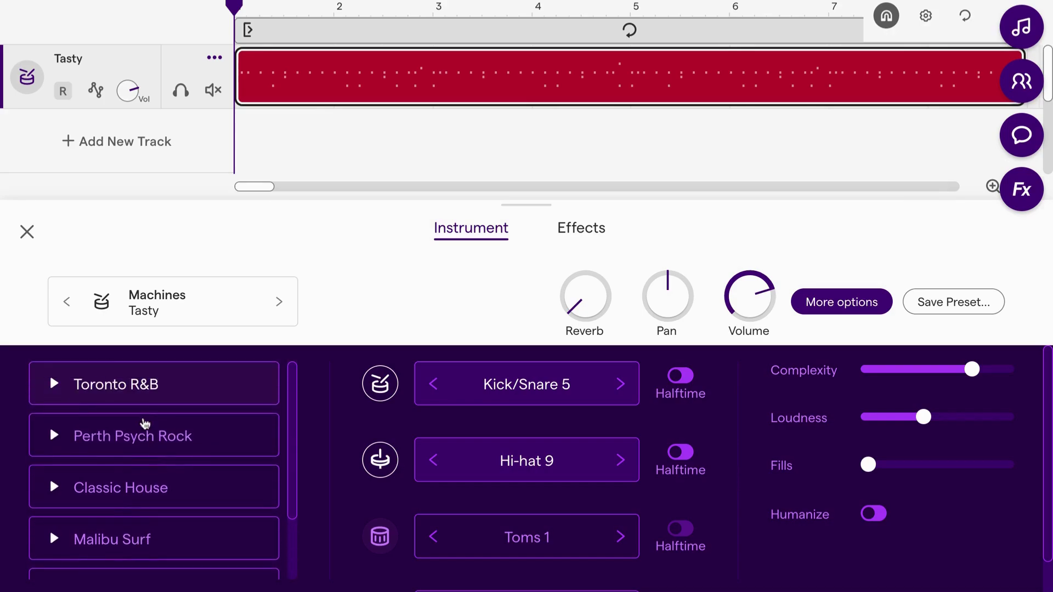
{"action": "scroll", "coordinate": [54, 463], "scroll_direction": "down", "scroll_amount": 3}
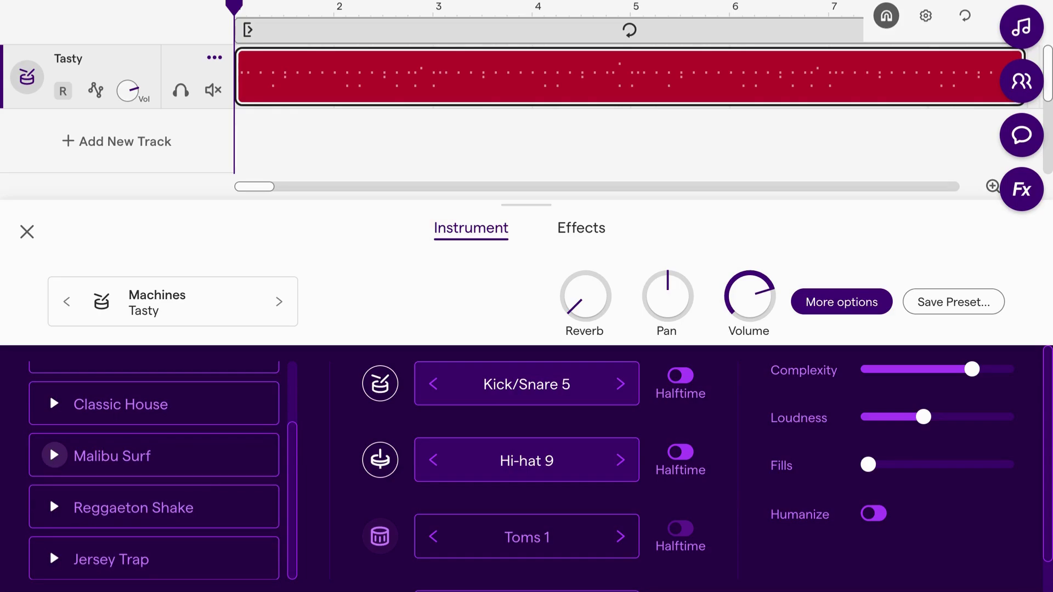
{"action": "left_click", "coordinate": [55, 455]}
Apply the Malibu Surf drummer style and switch to its matching Sunset City kit preset.
{"action": "left_click", "coordinate": [147, 458]}
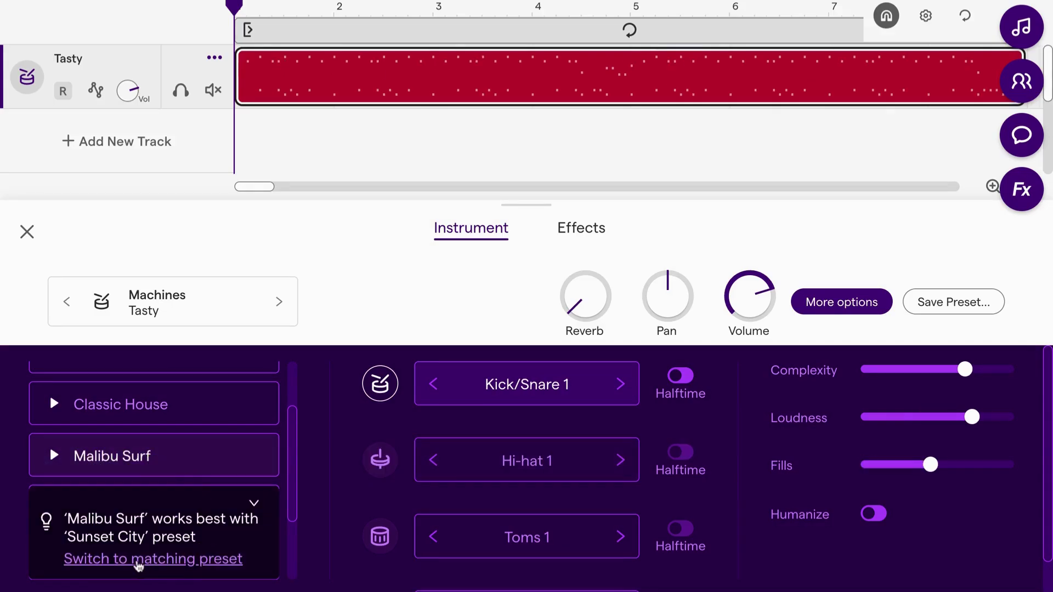
{"action": "left_click", "coordinate": [152, 562]}
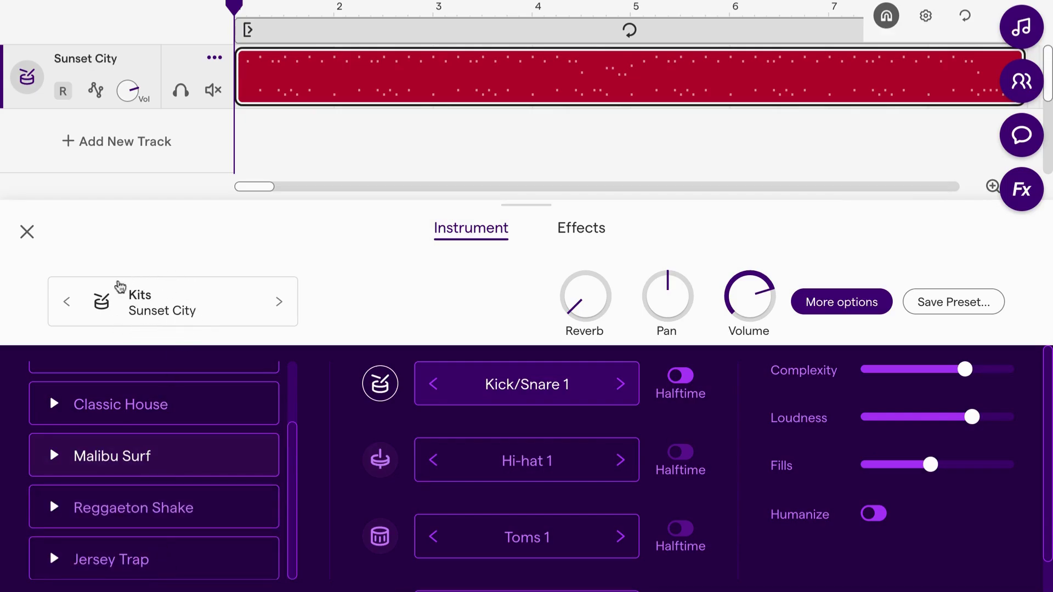
{"action": "mouse_move", "coordinate": [312, 64]}
{"action": "scroll", "coordinate": [495, 459], "scroll_direction": "down", "scroll_amount": 1}
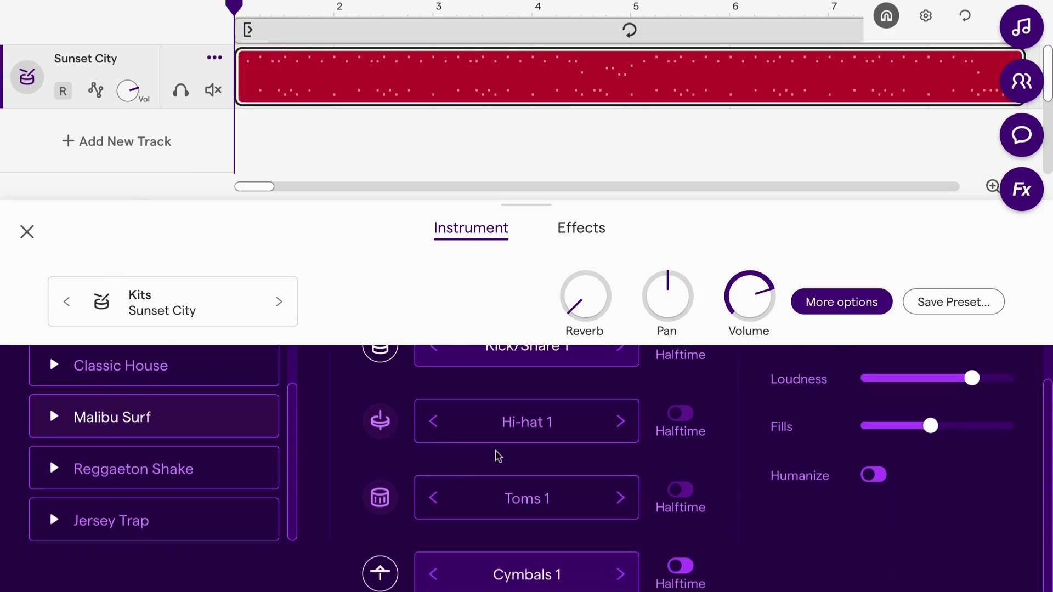
{"action": "scroll", "coordinate": [496, 459], "scroll_direction": "up", "scroll_amount": 1}
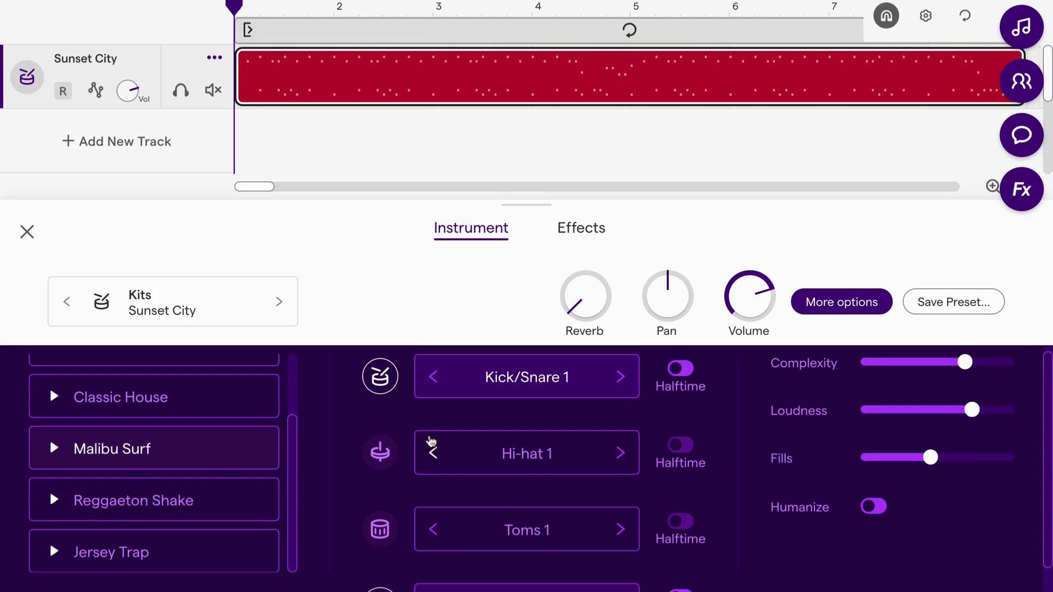
{"action": "scroll", "coordinate": [544, 395], "scroll_direction": "down", "scroll_amount": 1}
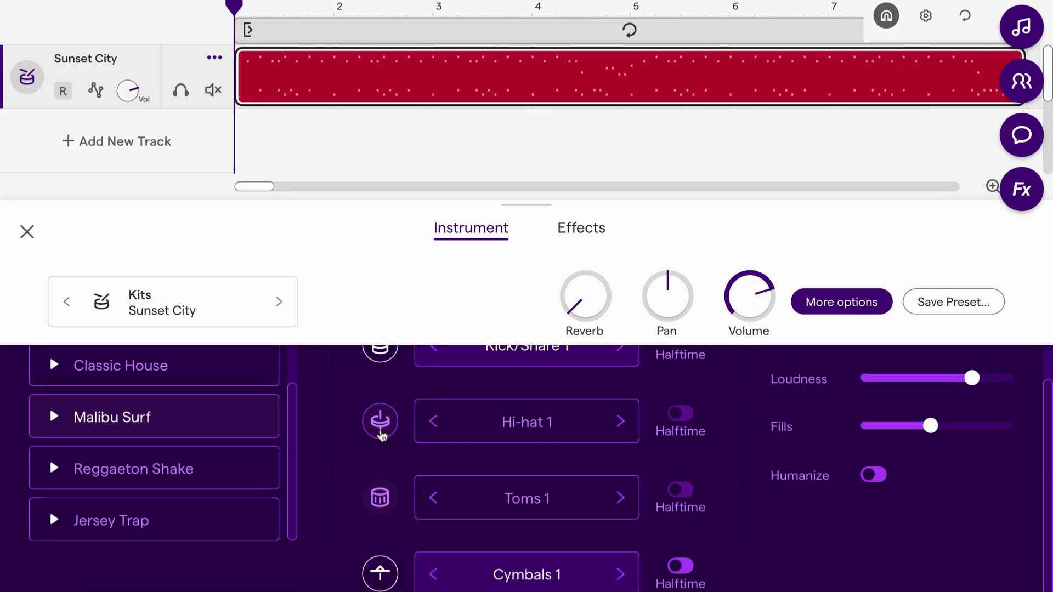
Enable the drummer's hi-hat part and set it to play at half time.
{"action": "mouse_move", "coordinate": [375, 82]}
{"action": "left_click", "coordinate": [380, 421]}
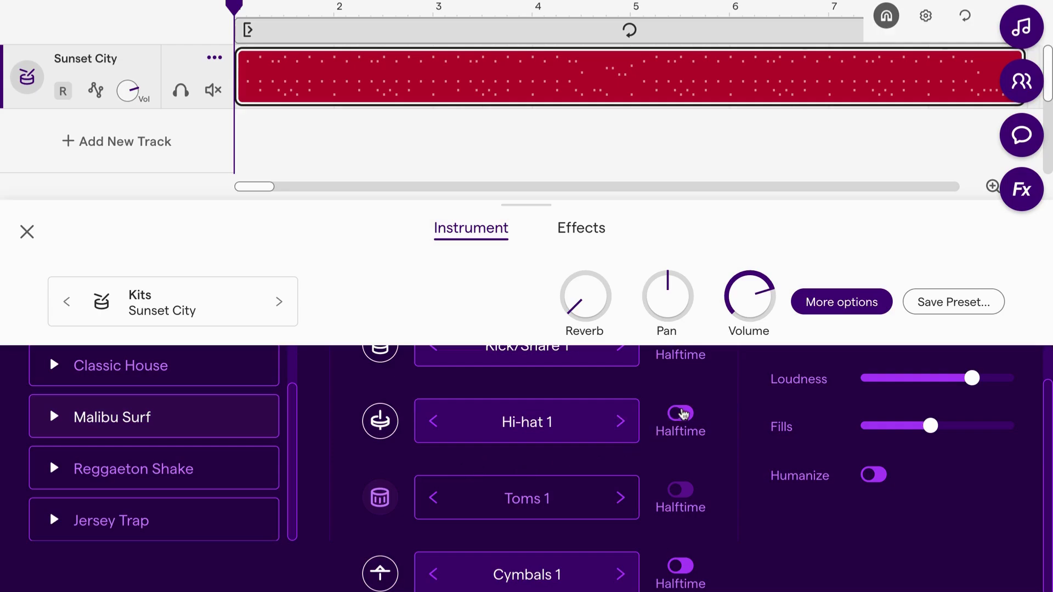
{"action": "left_click", "coordinate": [681, 414]}
{"action": "scroll", "coordinate": [683, 415], "scroll_direction": "up", "scroll_amount": 1}
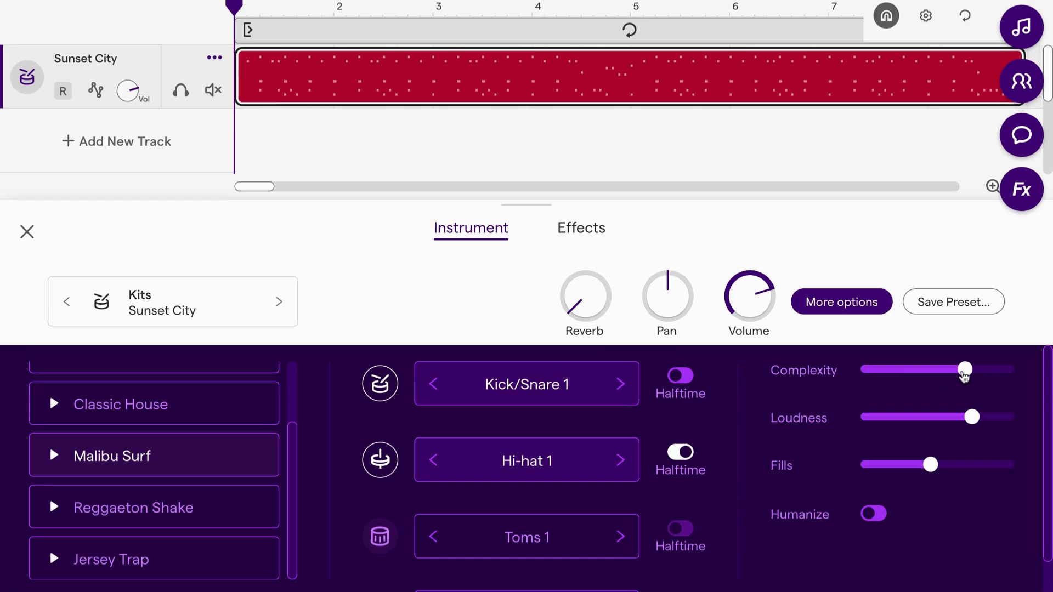
Set complexity to about 11%, loudness to 61% and fills to about 79%.
{"action": "left_click_drag", "start_coordinate": [964, 371], "coordinate": [993, 372]}
{"action": "left_click_drag", "start_coordinate": [994, 370], "coordinate": [877, 371]}
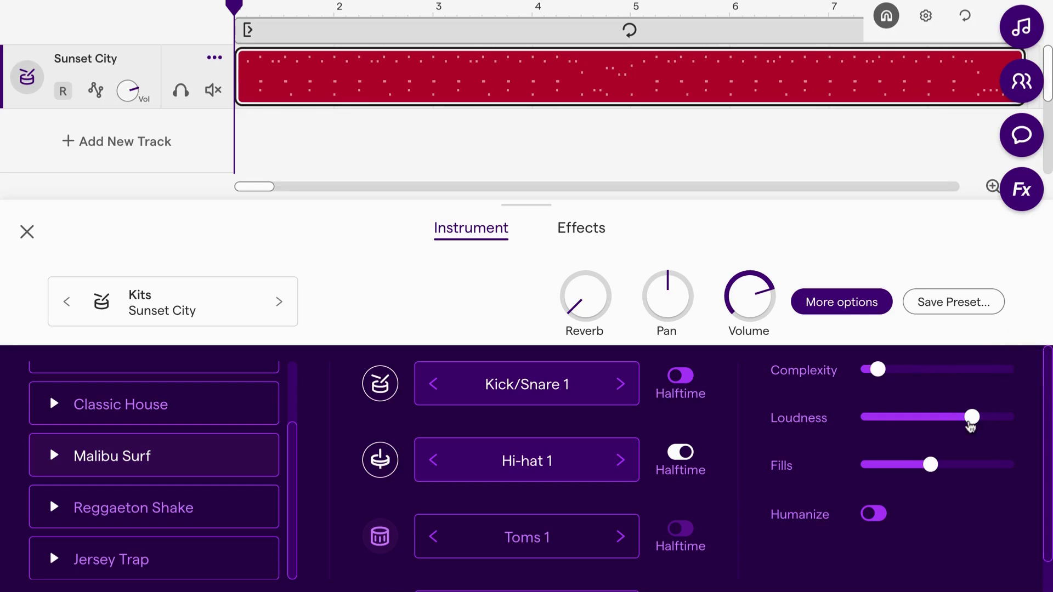
{"action": "left_click_drag", "start_coordinate": [972, 418], "coordinate": [907, 422]}
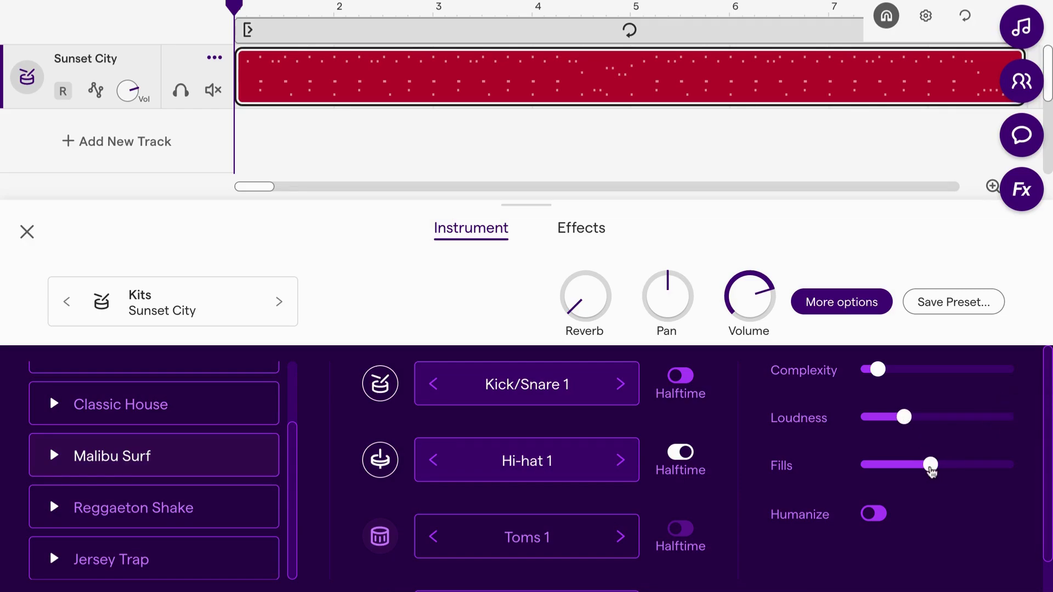
{"action": "left_click_drag", "start_coordinate": [930, 466], "coordinate": [877, 467]}
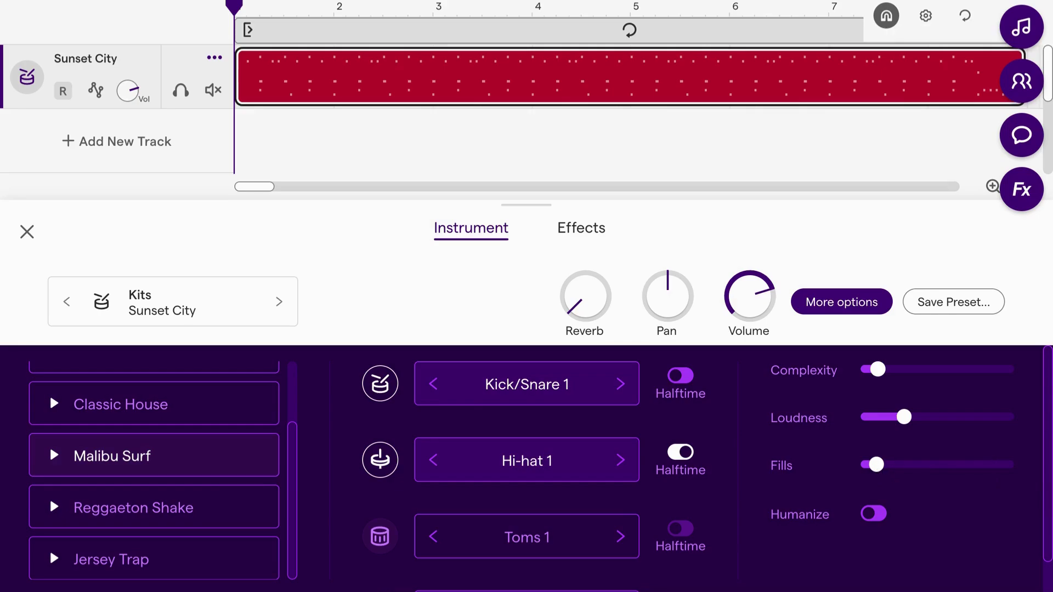
{"action": "left_click_drag", "start_coordinate": [876, 465], "coordinate": [976, 464]}
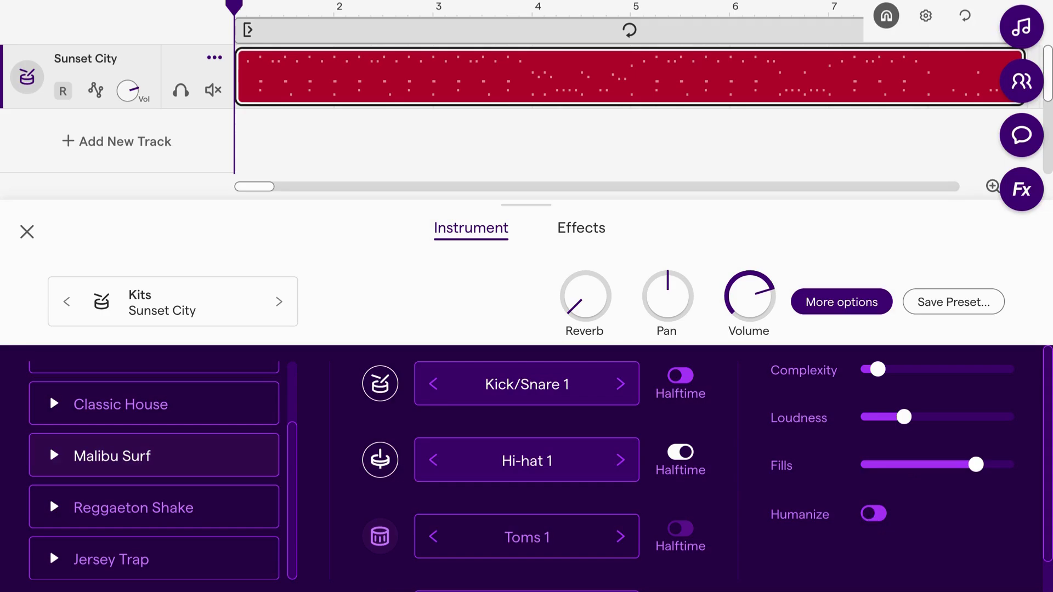
Turn on Humanize for the Sunset City drummer and play the beat back.
{"action": "left_click", "coordinate": [873, 514]}
{"action": "scroll", "coordinate": [541, 452], "scroll_direction": "down", "scroll_amount": 1}
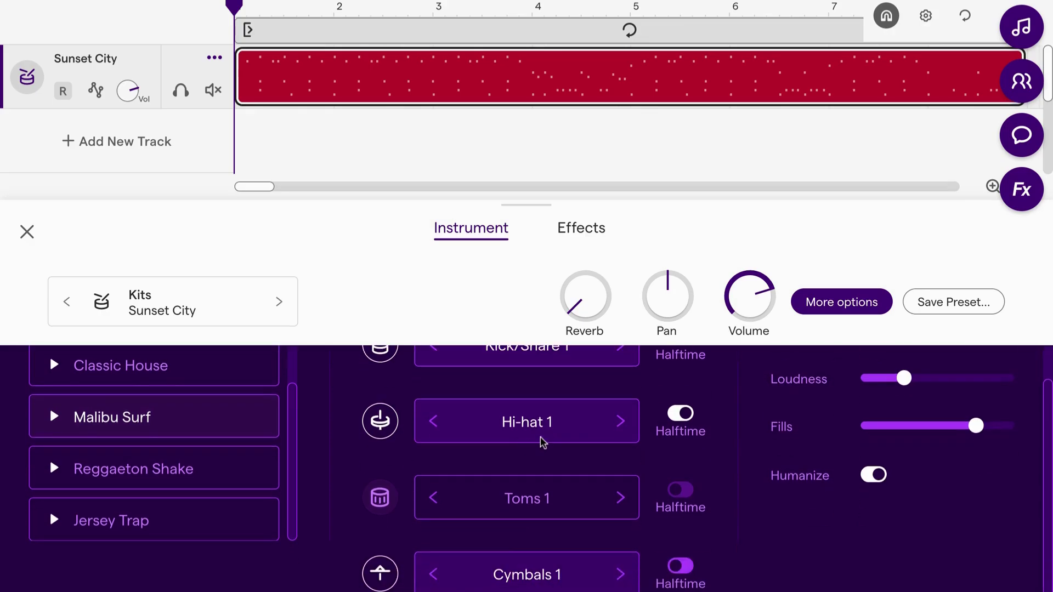
{"action": "scroll", "coordinate": [804, 501], "scroll_direction": "up", "scroll_amount": 1}
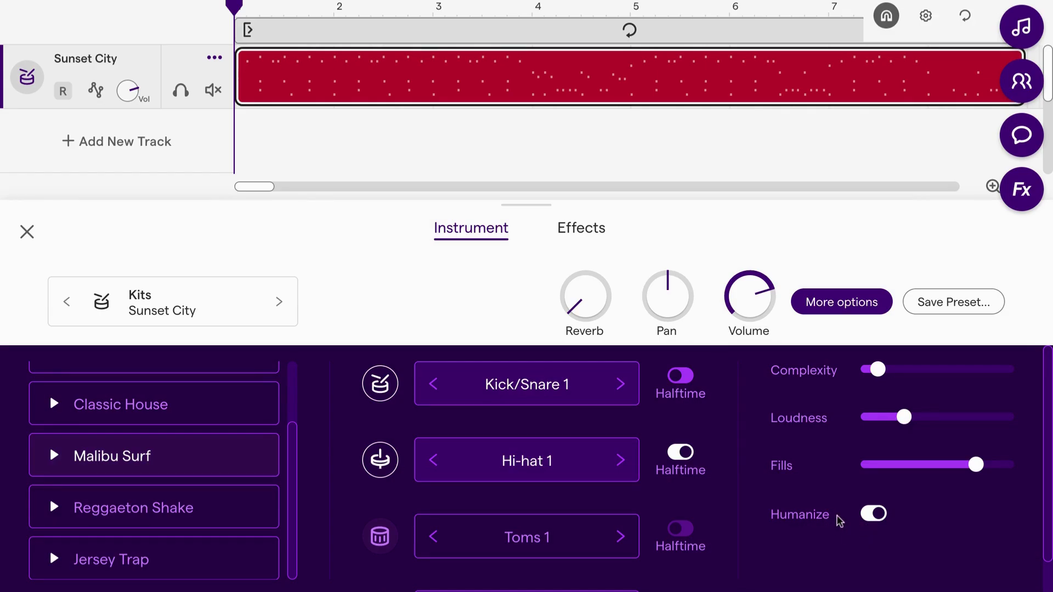
{"action": "key", "text": "space"}
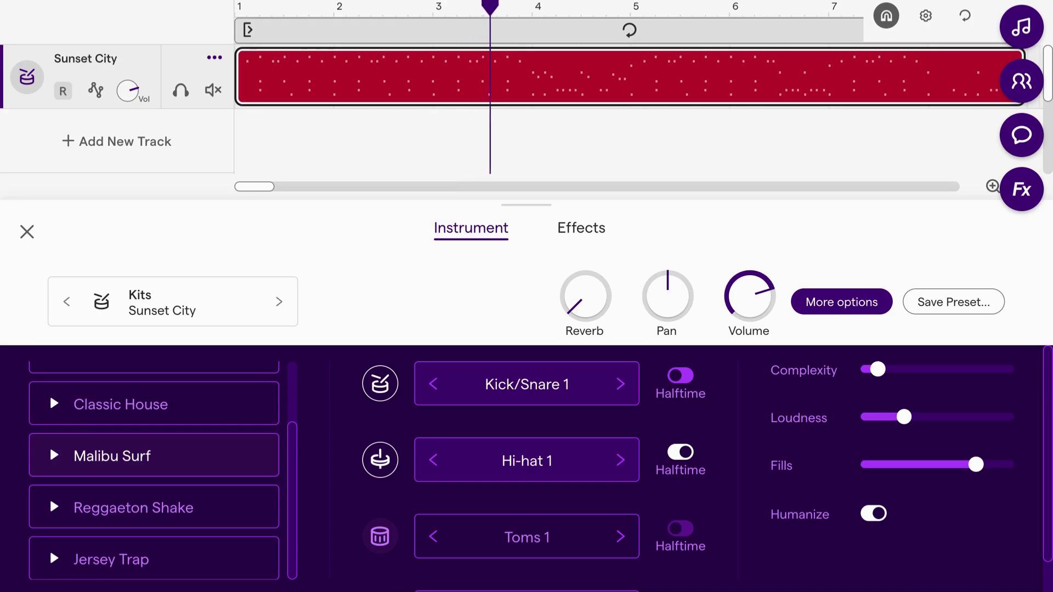
Switch off Hi-hat Halftime and enable the Toms 1 row in the beat.
{"action": "left_click", "coordinate": [680, 452]}
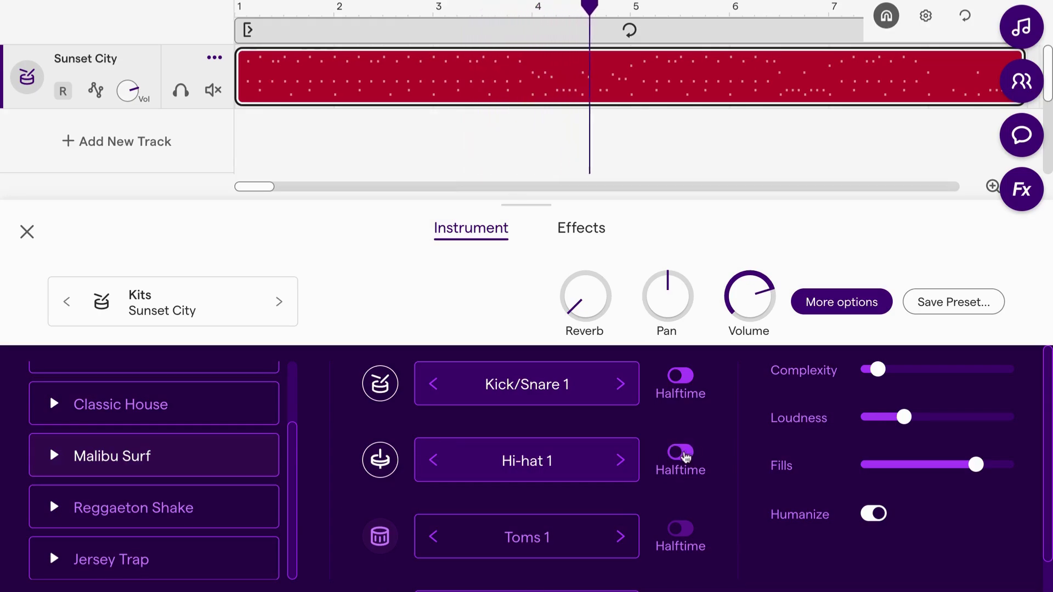
{"action": "scroll", "coordinate": [536, 519], "scroll_direction": "down", "scroll_amount": 1}
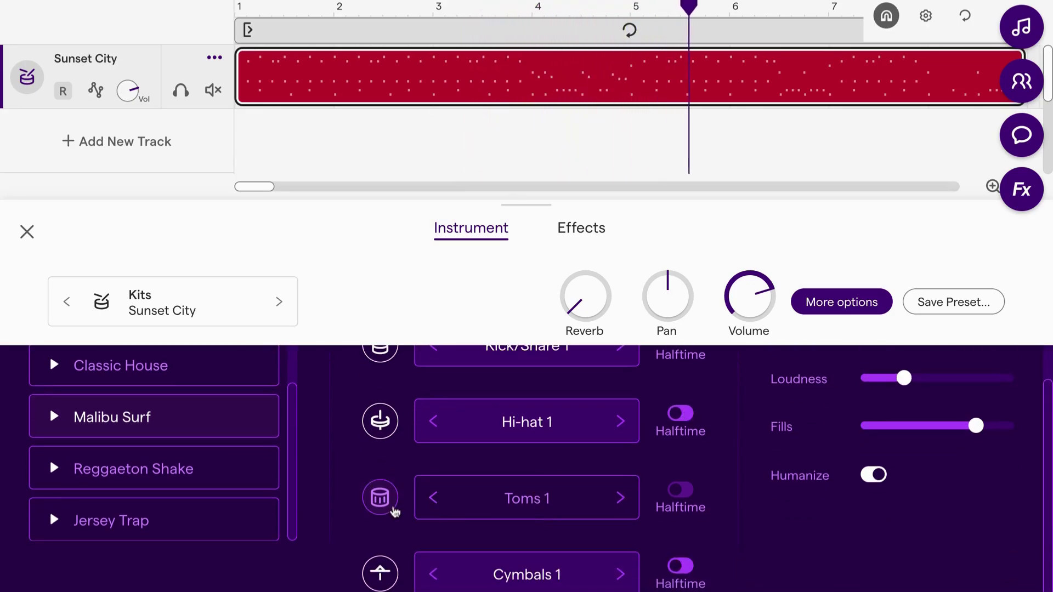
{"action": "left_click", "coordinate": [392, 512]}
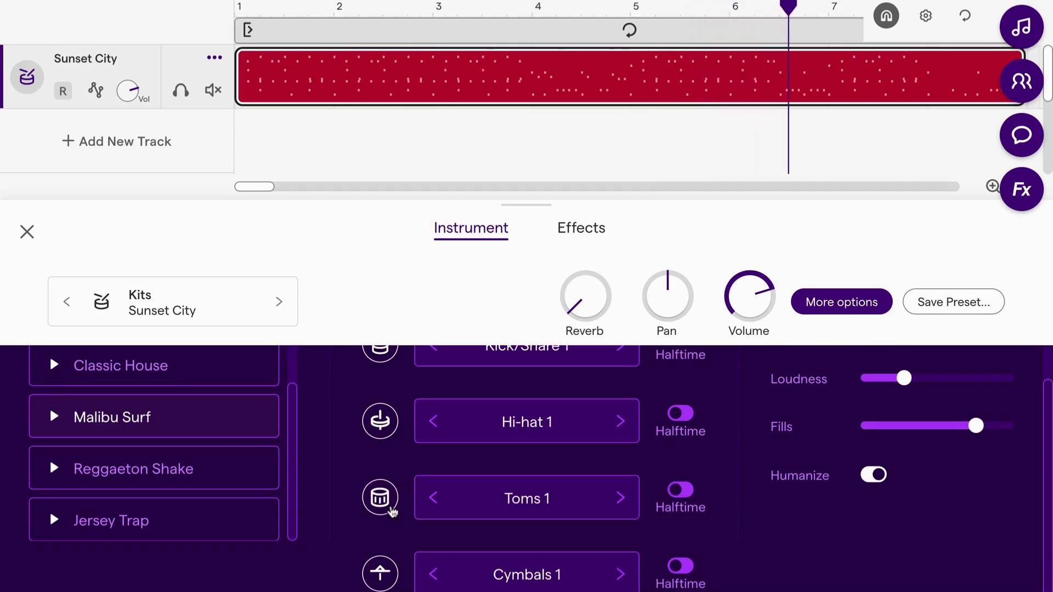
{"action": "scroll", "coordinate": [390, 493], "scroll_direction": "up", "scroll_amount": 1}
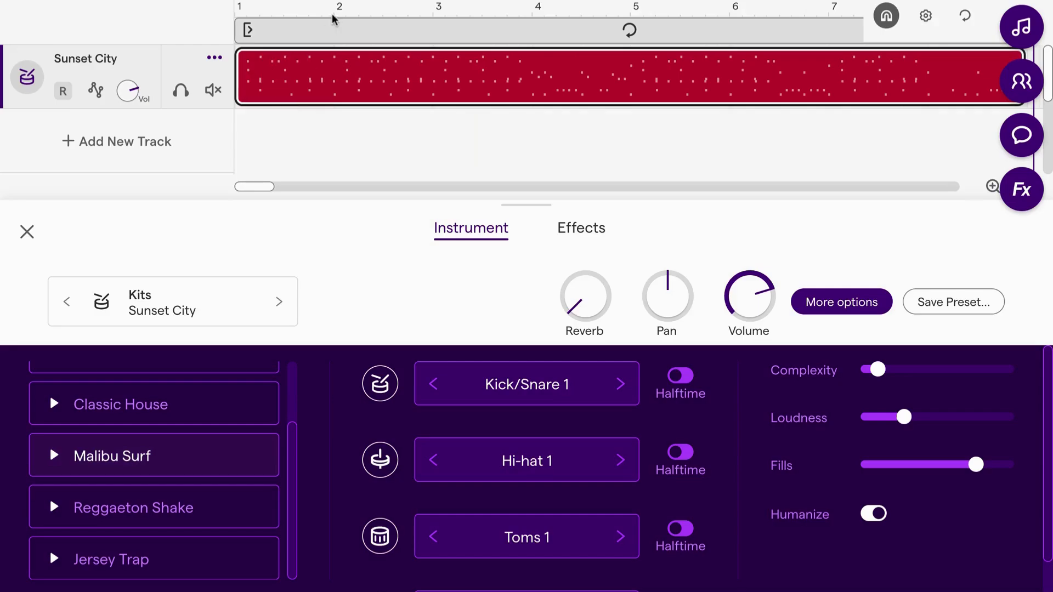
Move the playback position to bar 2 on the ruler.
{"action": "left_click", "coordinate": [333, 19]}
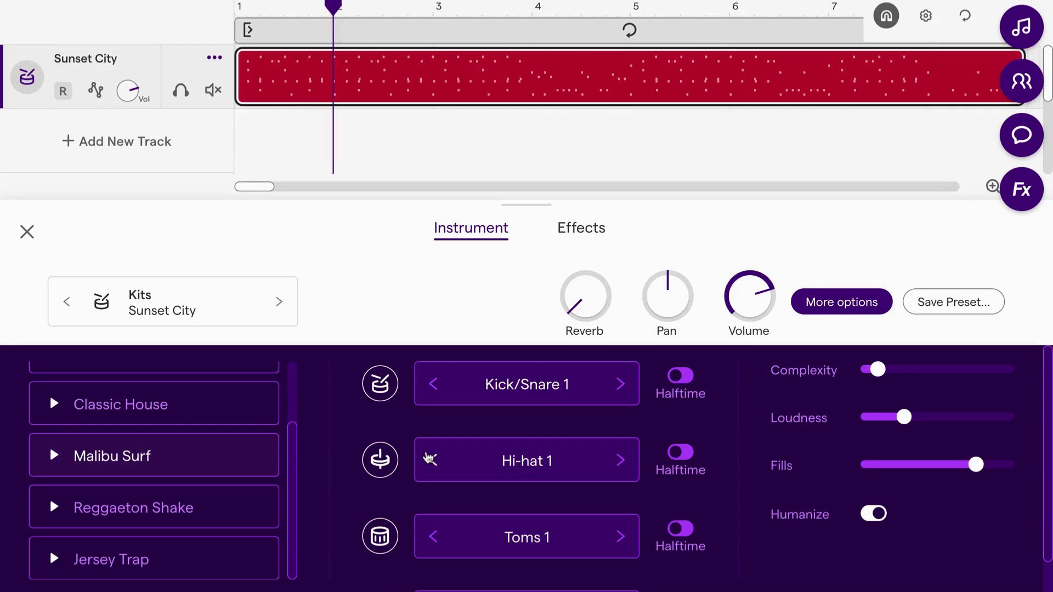
{"action": "scroll", "coordinate": [429, 459], "scroll_direction": "down", "scroll_amount": 1}
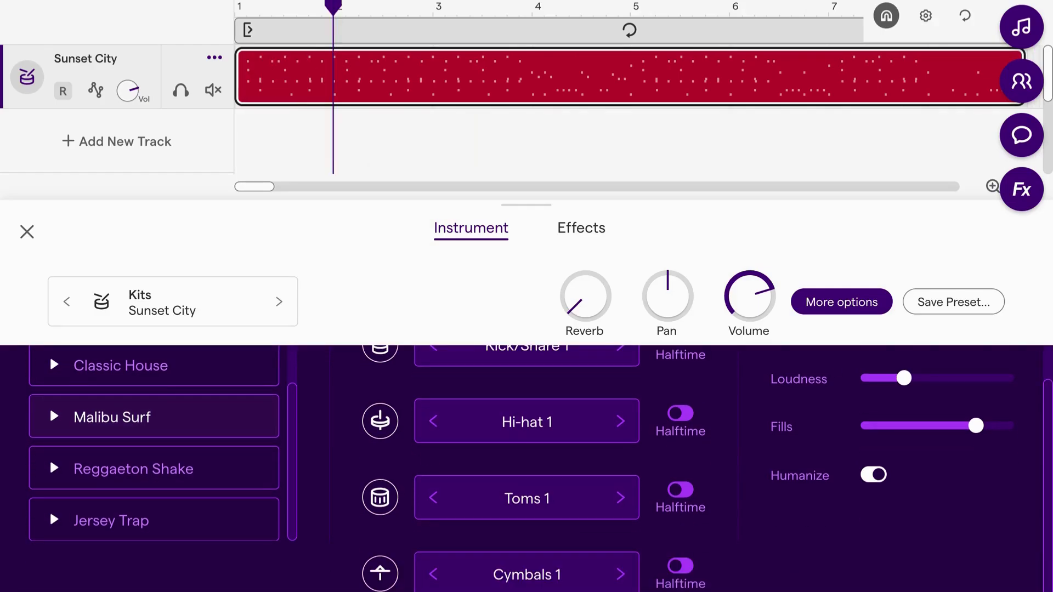
{"action": "scroll", "coordinate": [526, 466], "scroll_direction": "up", "scroll_amount": 1}
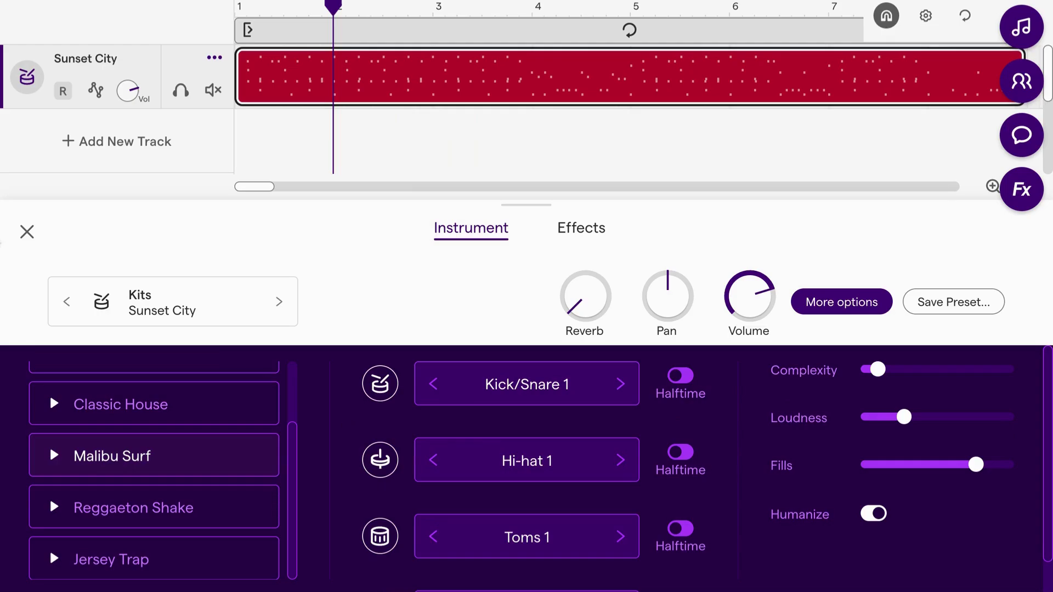
Delete the Sunset City Smart Drummer track and add a Patterns Beatmaker drum track.
{"action": "left_click", "coordinate": [26, 233]}
{"action": "left_click", "coordinate": [214, 57]}
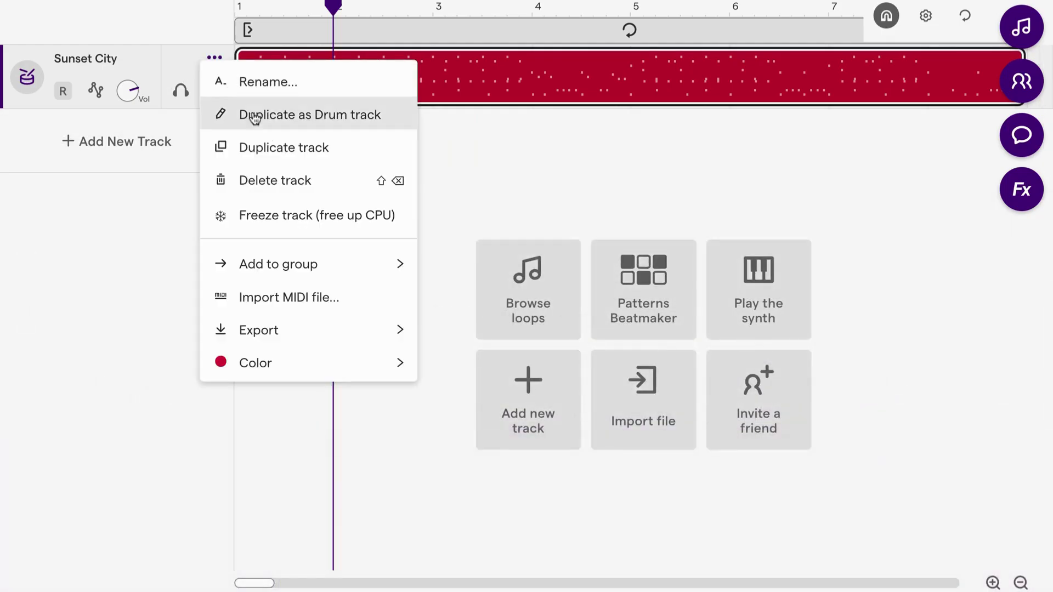
{"action": "left_click", "coordinate": [275, 180]}
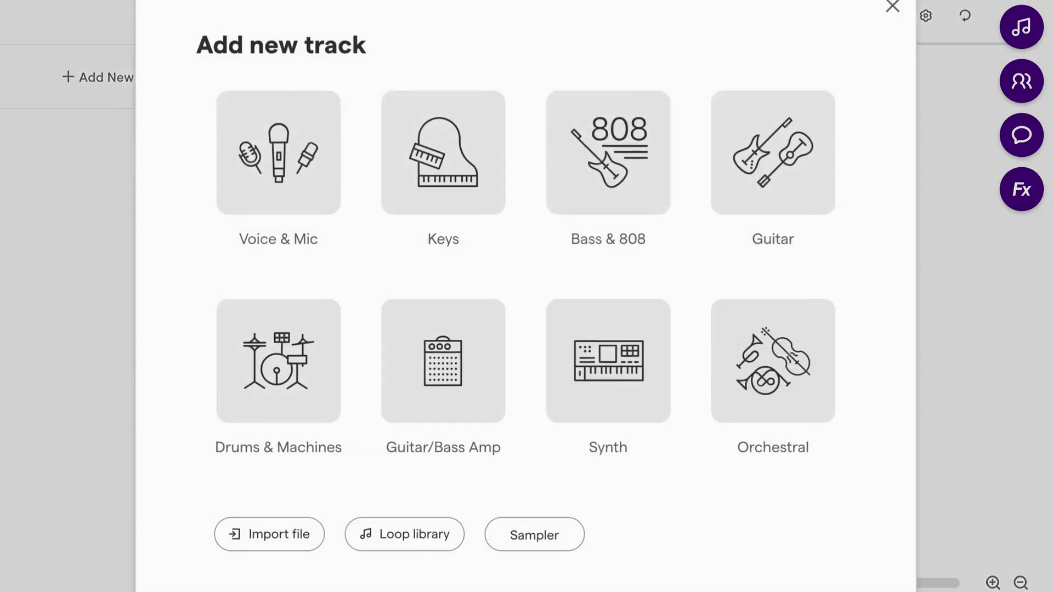
{"action": "left_click", "coordinate": [253, 388]}
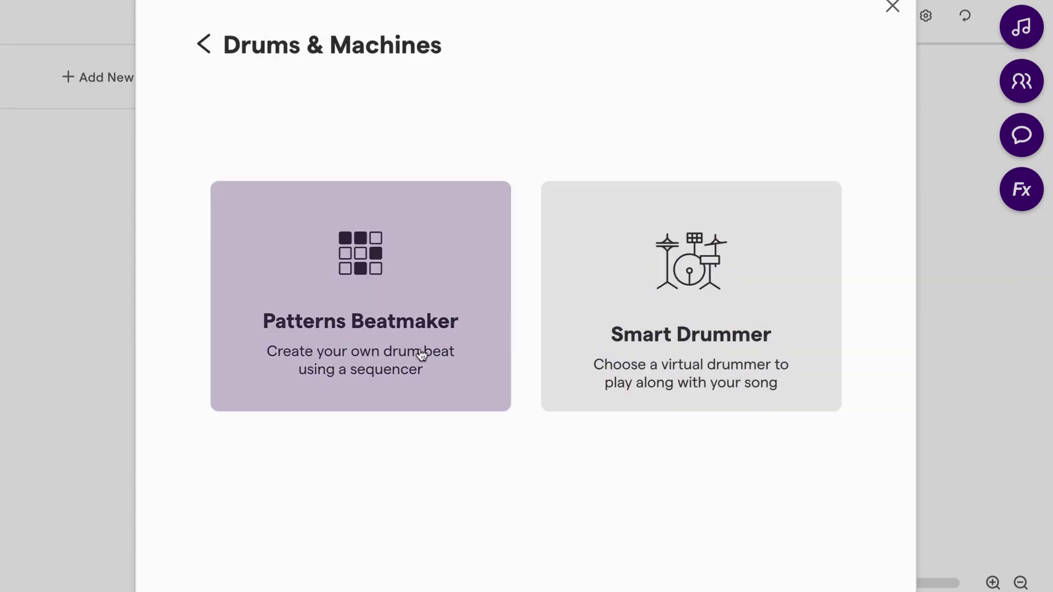
{"action": "left_click", "coordinate": [421, 355]}
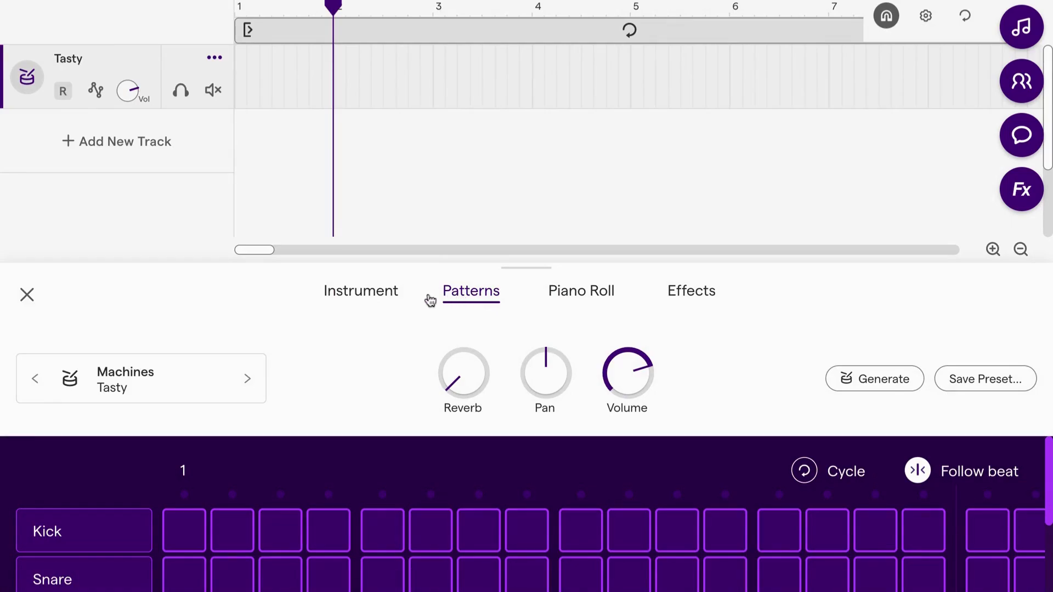
Show the Tasty track's drum pads in an enlarged Instrument editor and start looped playback.
{"action": "left_click", "coordinate": [360, 297]}
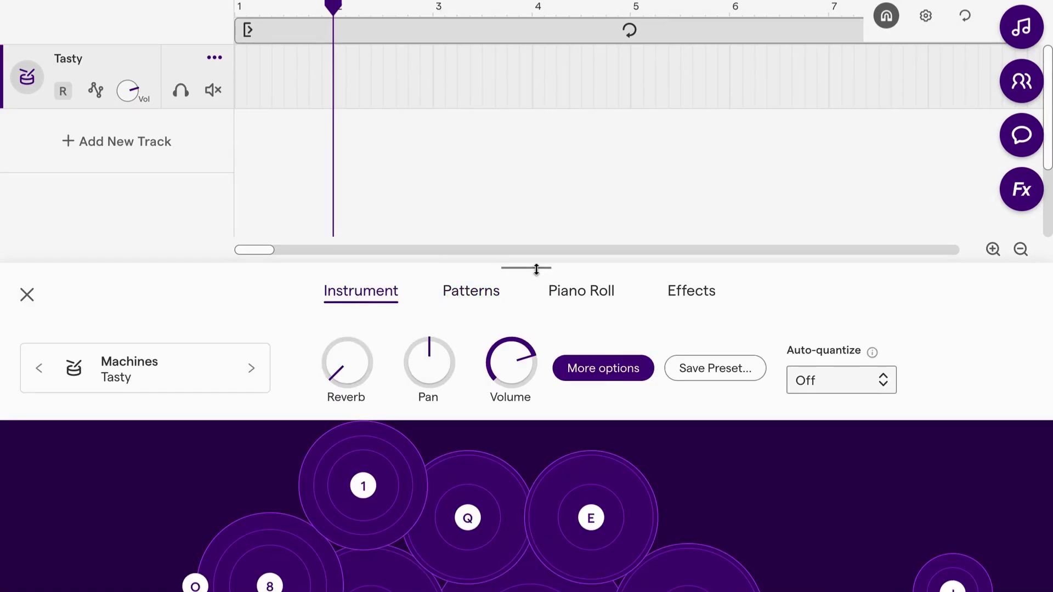
{"action": "left_click_drag", "start_coordinate": [536, 269], "coordinate": [525, 34]}
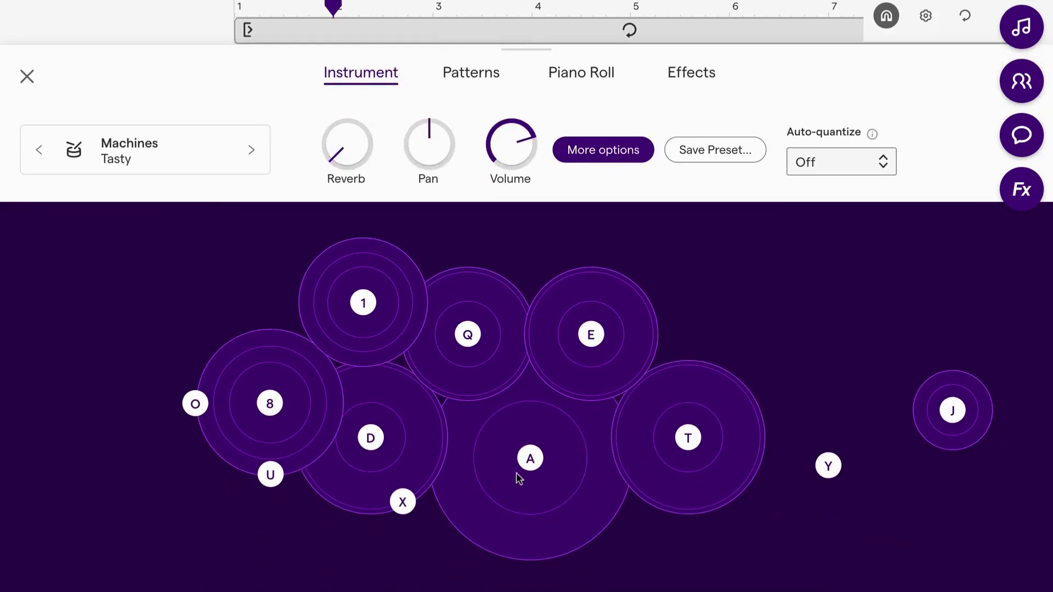
{"action": "key", "text": "space"}
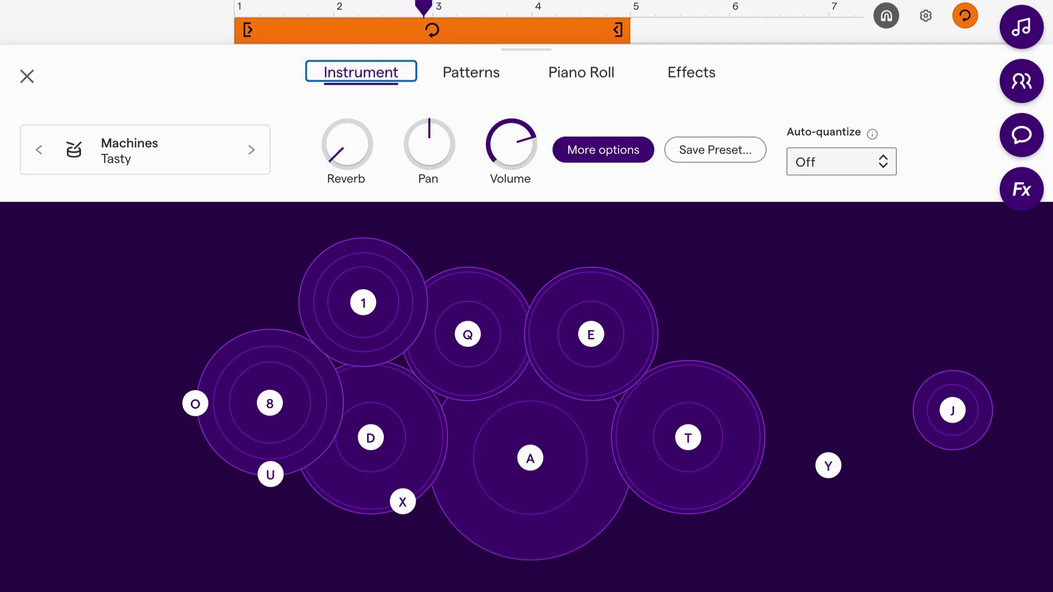